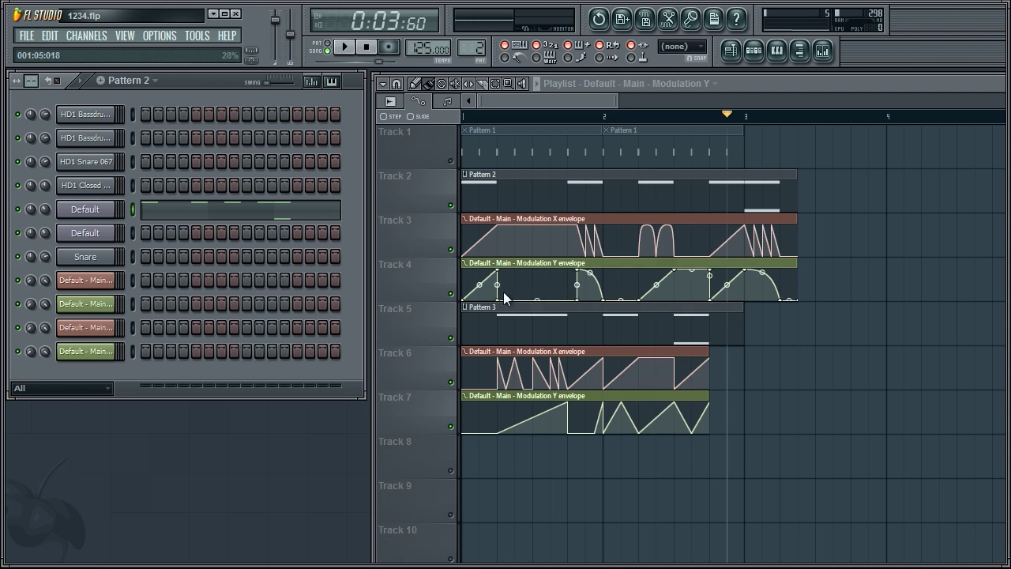
Step: Play the song arrangement from the start to hear the existing bass patterns, and stop playback
{"action": "left_click", "coordinate": [366, 49]}
{"action": "left_click", "coordinate": [352, 49]}
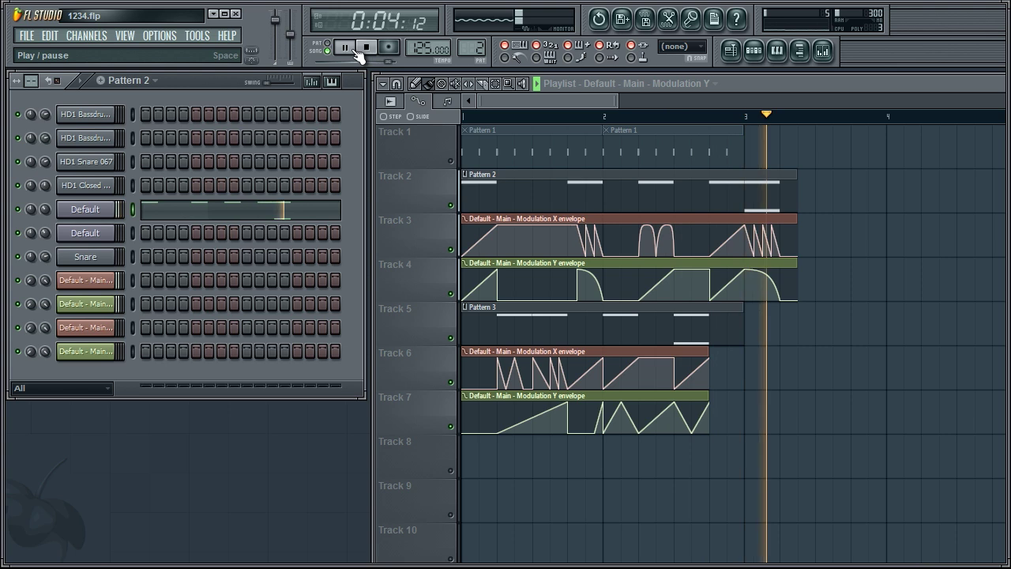
{"action": "left_click", "coordinate": [365, 49]}
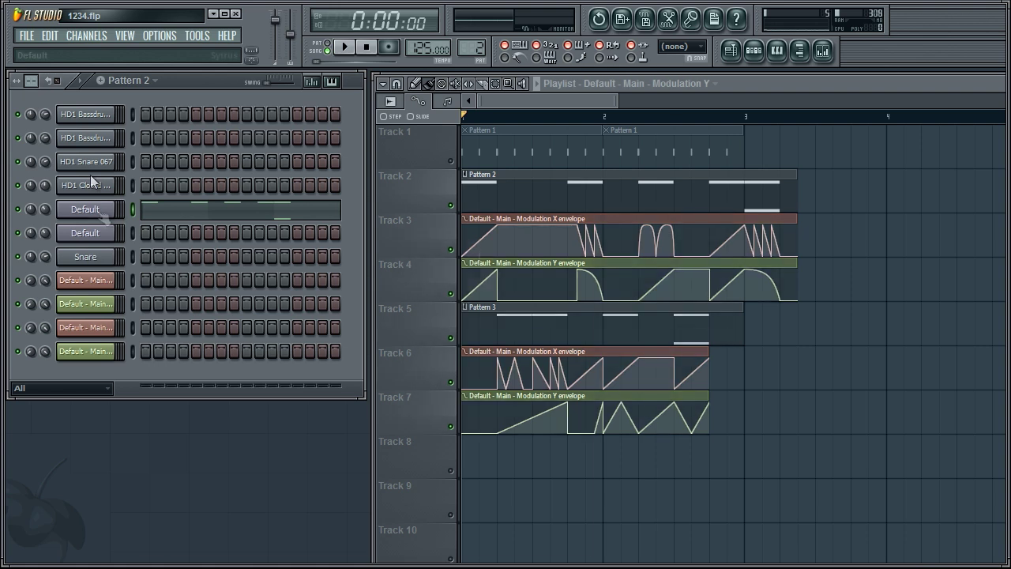
Step: Lower the main pitch of the first Default channel's Sytrus synth to its minimum and briefly audition it
{"action": "left_click", "coordinate": [102, 214]}
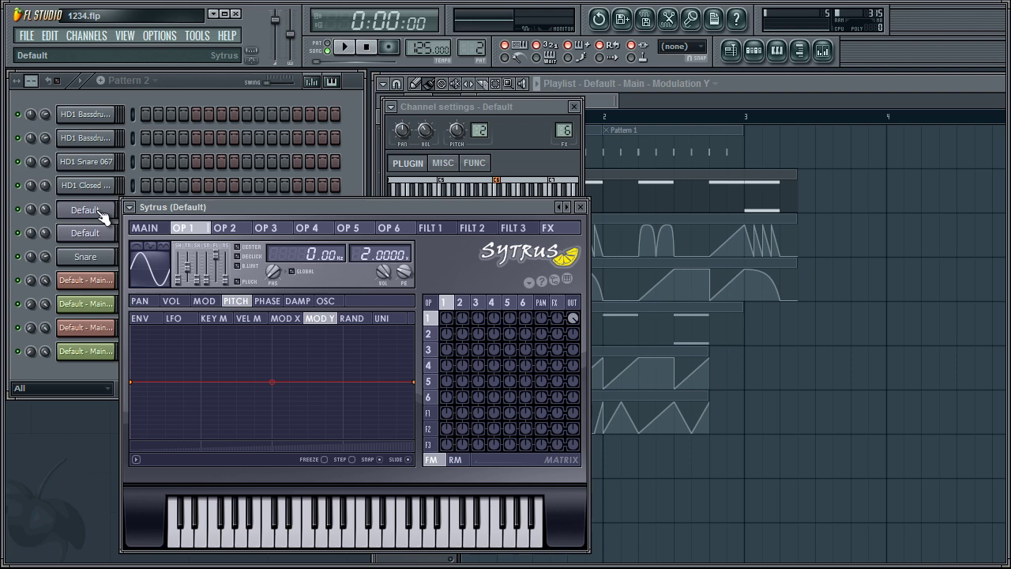
{"action": "left_click", "coordinate": [144, 227]}
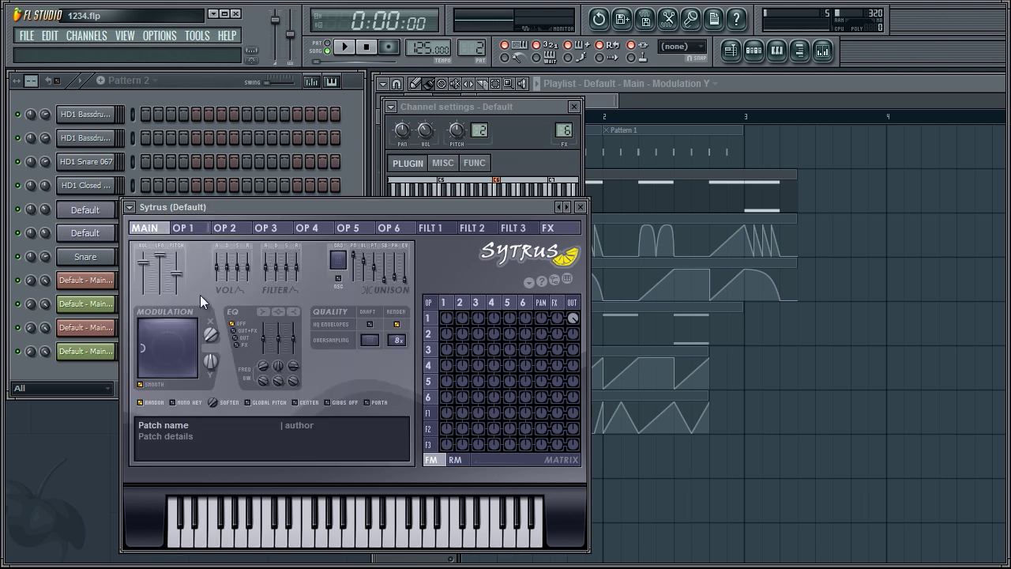
{"action": "left_click_drag", "start_coordinate": [188, 286], "coordinate": [189, 406]}
{"action": "left_click", "coordinate": [345, 48]}
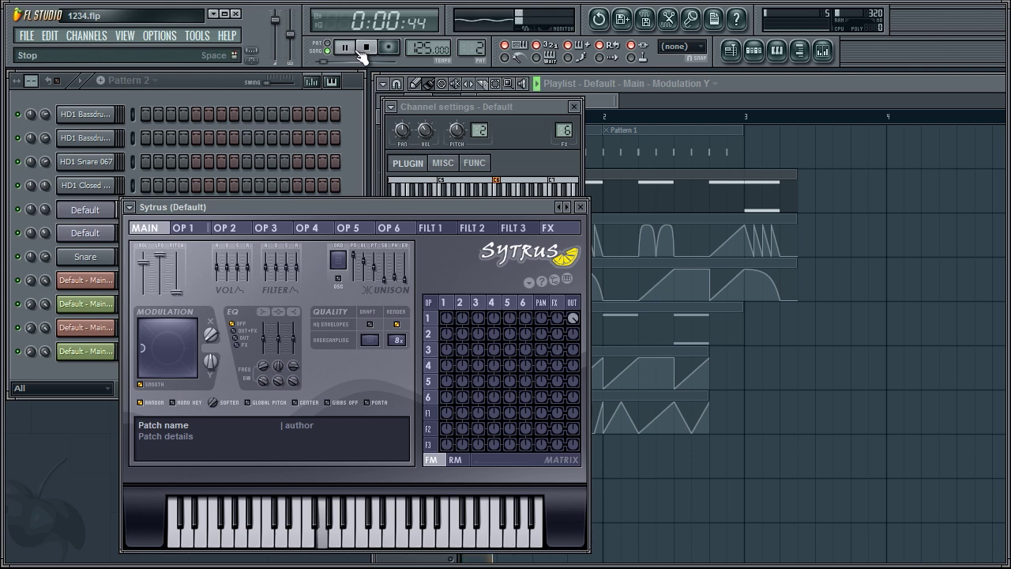
{"action": "left_click", "coordinate": [366, 47]}
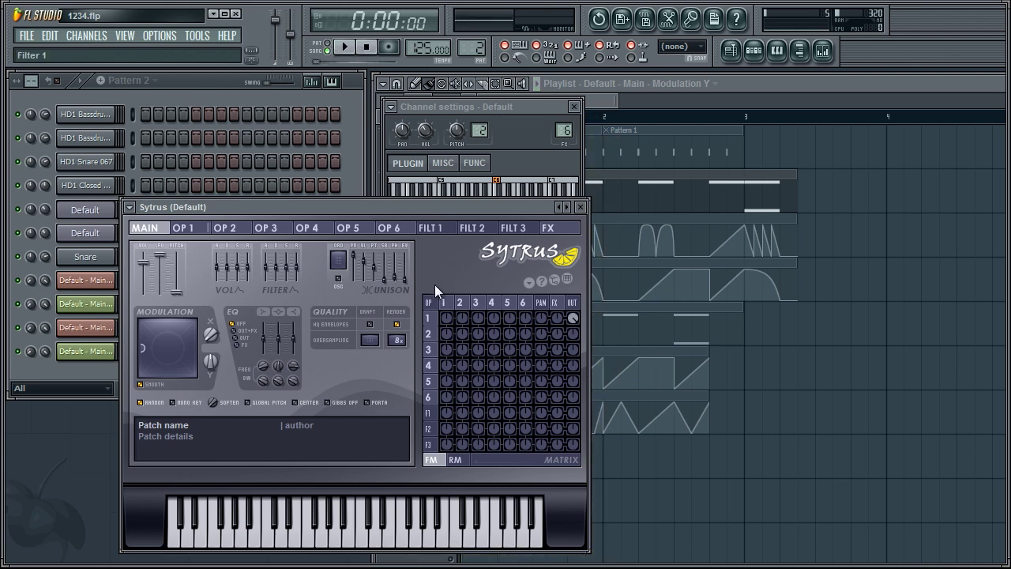
Step: Turn up the frequency modulation of operator 1 by operator 2 in the Sytrus matrix and audition it
{"action": "left_click", "coordinate": [448, 305]}
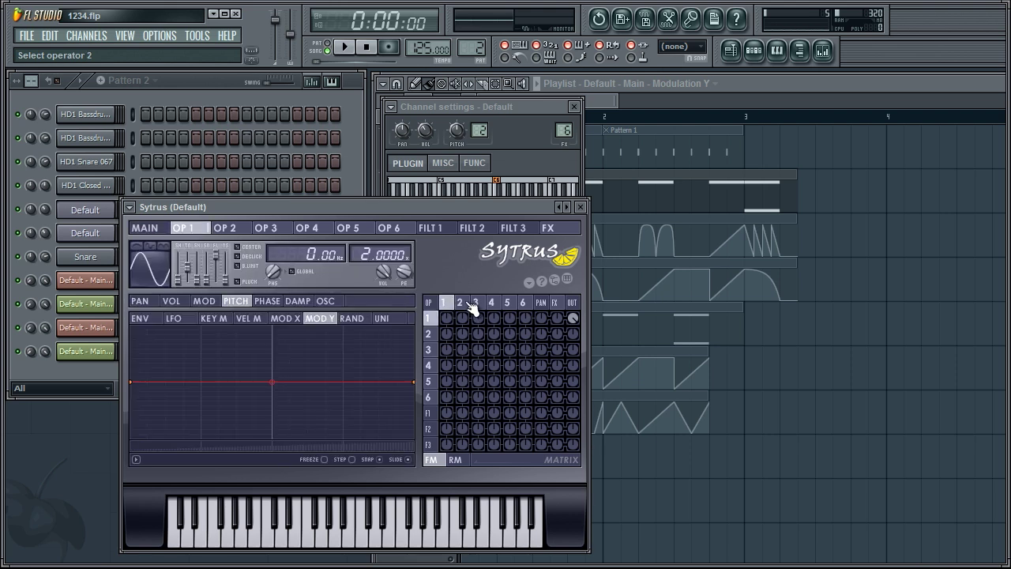
{"action": "left_click", "coordinate": [469, 307]}
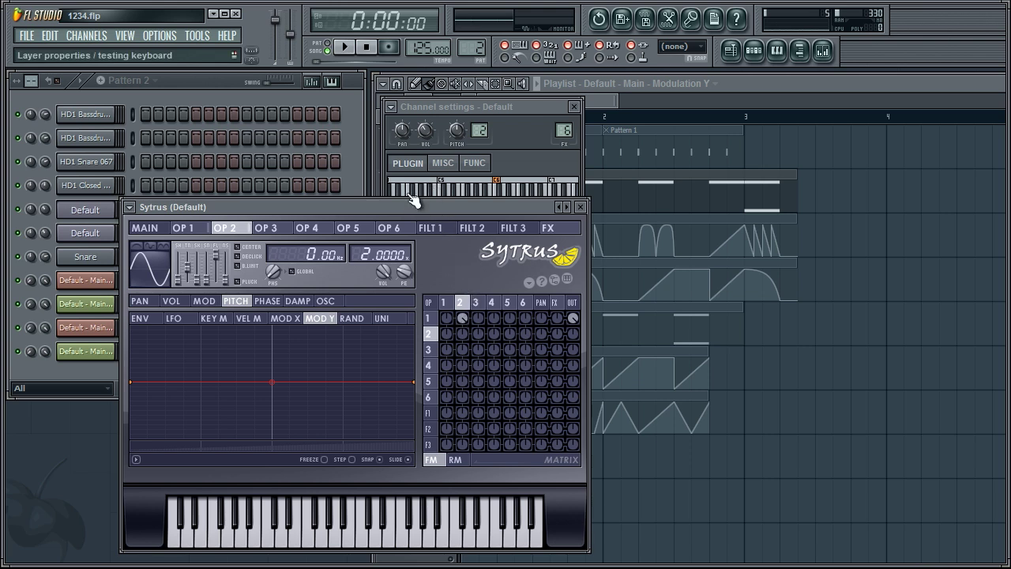
{"action": "left_click", "coordinate": [345, 47]}
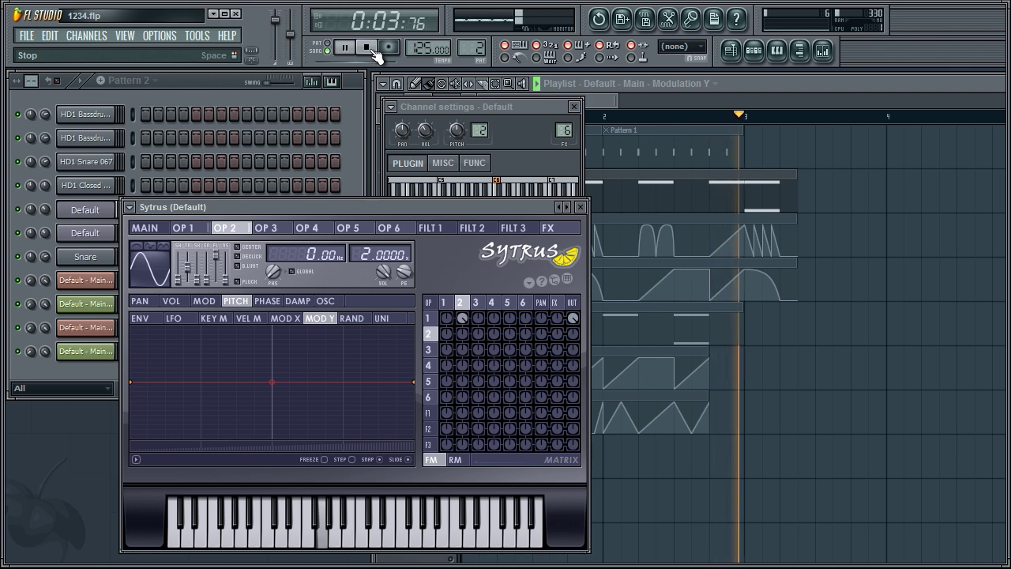
{"action": "left_click", "coordinate": [376, 51]}
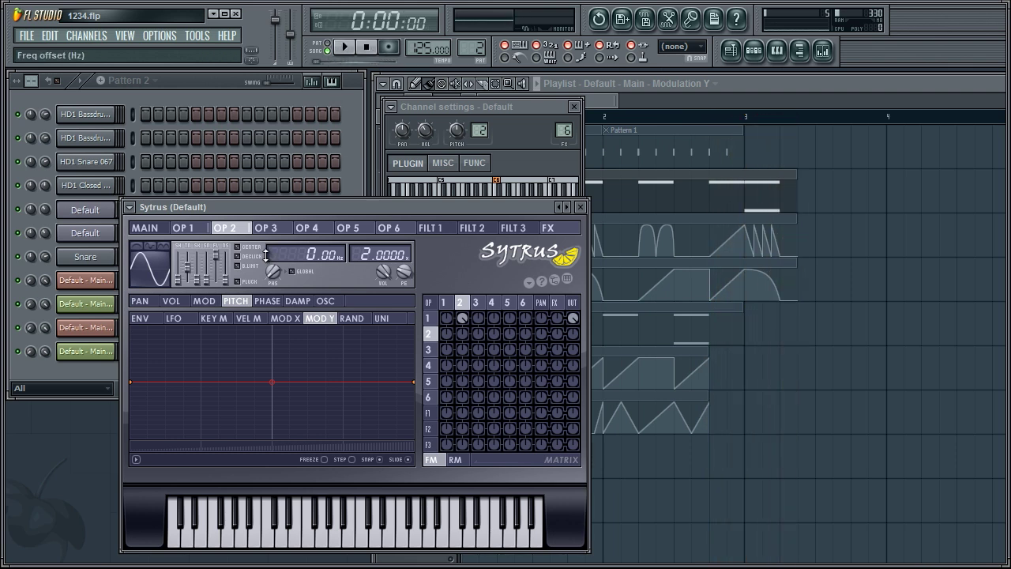
Step: Shape operator 1's Mod X mapping for the MOD target as a straight ramp from zero to maximum
{"action": "left_click", "coordinate": [427, 318]}
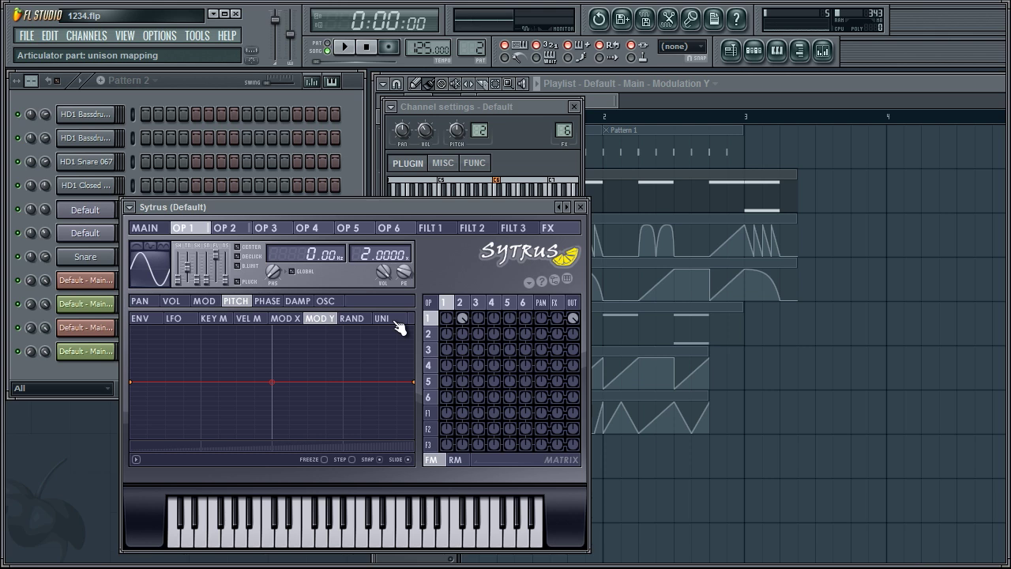
{"action": "left_click", "coordinate": [715, 101]}
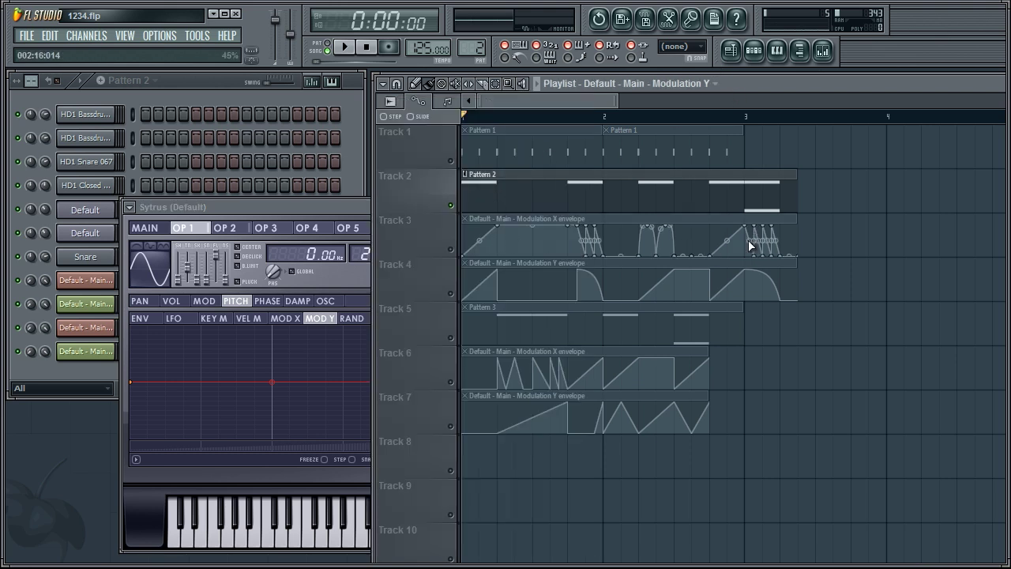
{"action": "left_click", "coordinate": [332, 204]}
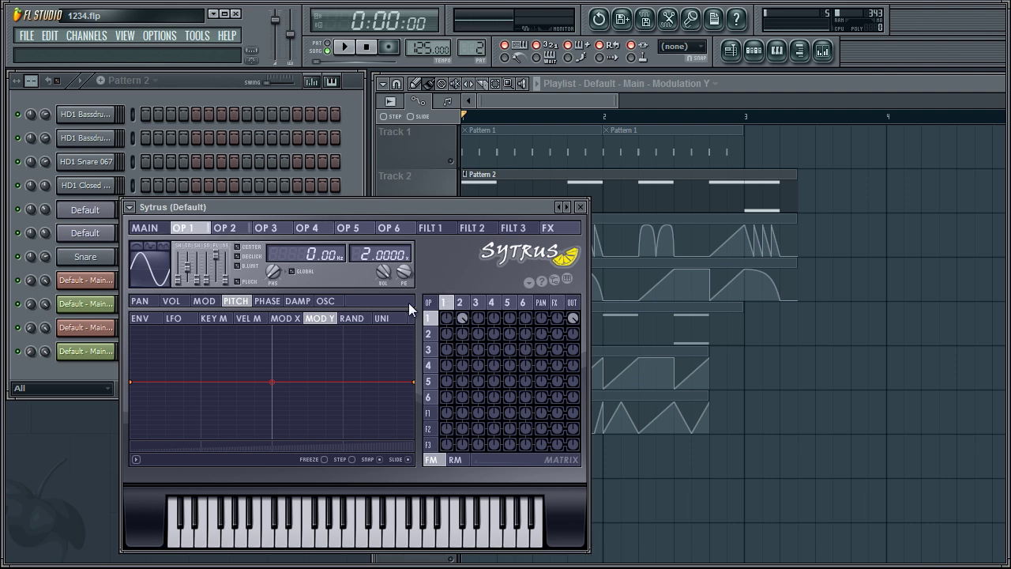
{"action": "left_click", "coordinate": [207, 304]}
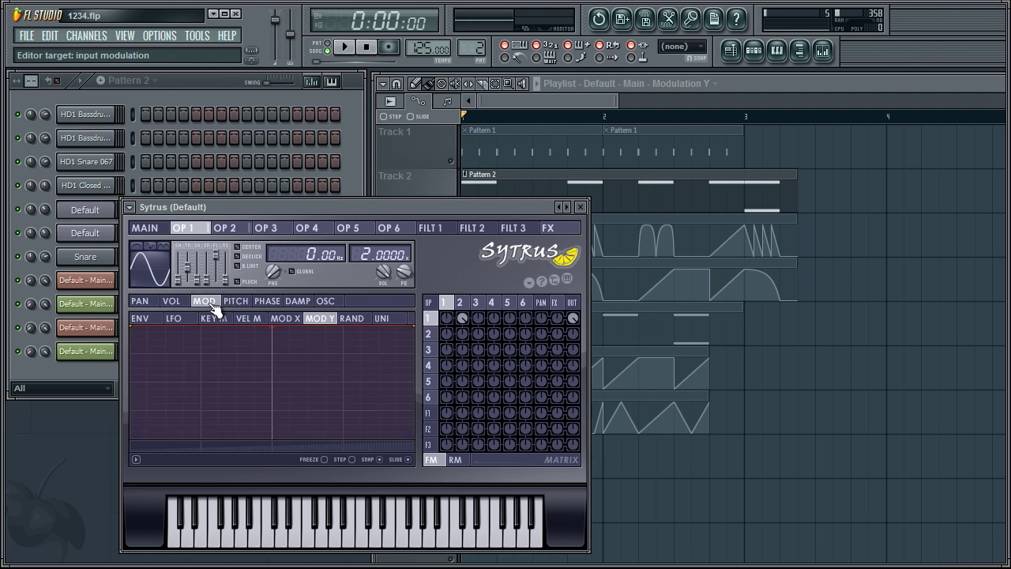
{"action": "left_click", "coordinate": [285, 318]}
{"action": "left_click_drag", "start_coordinate": [128, 326], "coordinate": [116, 451]}
{"action": "left_click", "coordinate": [159, 229]}
{"action": "left_click", "coordinate": [183, 229]}
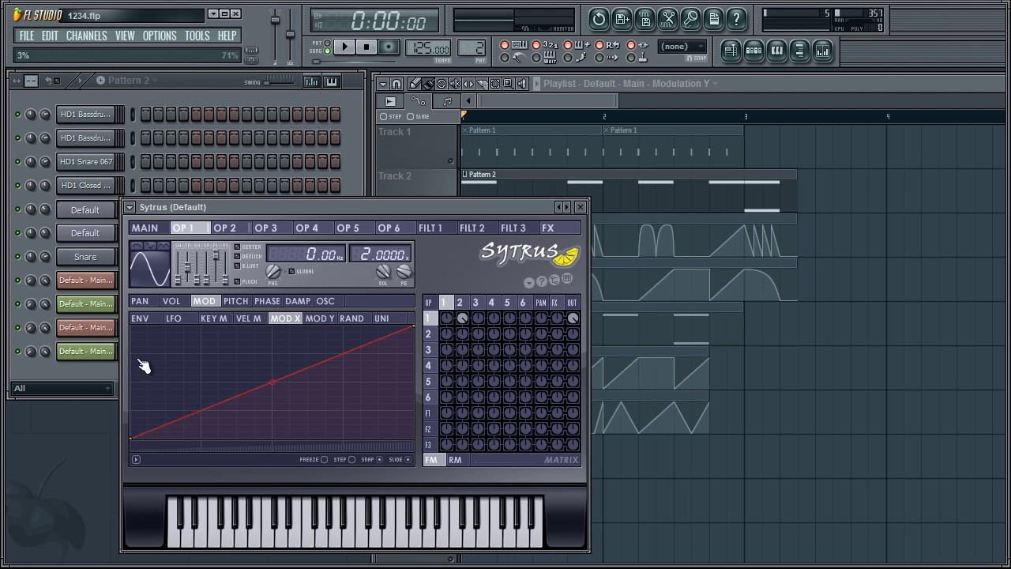
Step: Audition the main Modulation X control across its full range, and try a different operator 2 to 1 FM amount
{"action": "left_click", "coordinate": [145, 227]}
{"action": "left_click_drag", "start_coordinate": [209, 332], "coordinate": [133, 207]}
{"action": "left_click_drag", "start_coordinate": [134, 206], "coordinate": [130, 374]}
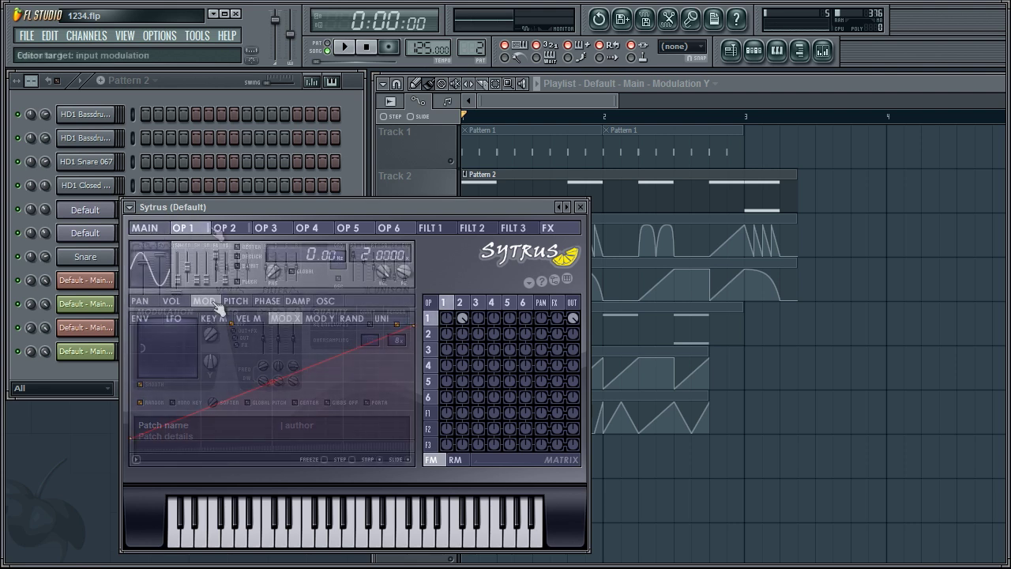
{"action": "left_click", "coordinate": [166, 231]}
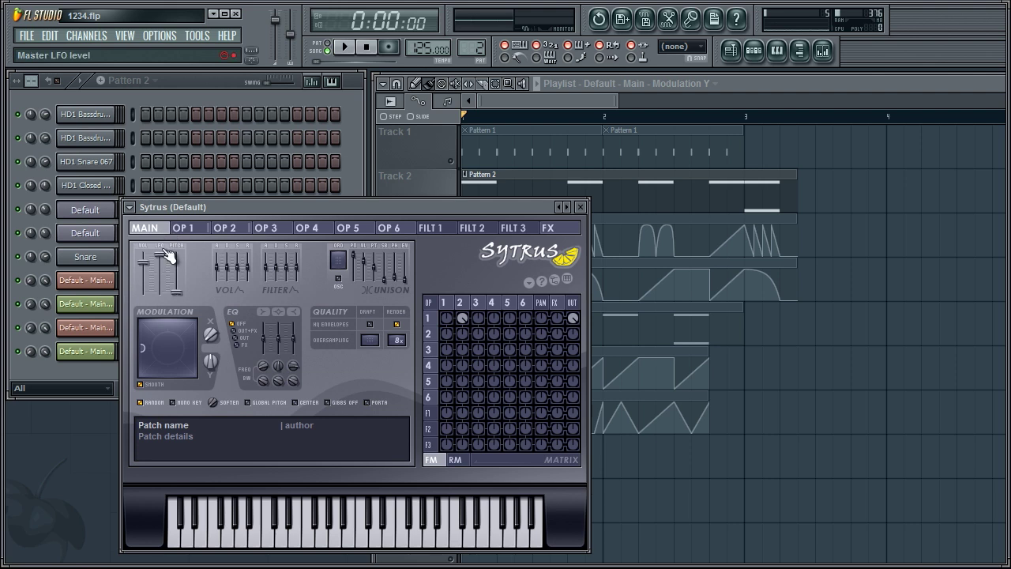
{"action": "left_click_drag", "start_coordinate": [213, 336], "coordinate": [182, 142]}
{"action": "left_click_drag", "start_coordinate": [215, 333], "coordinate": [232, 556]}
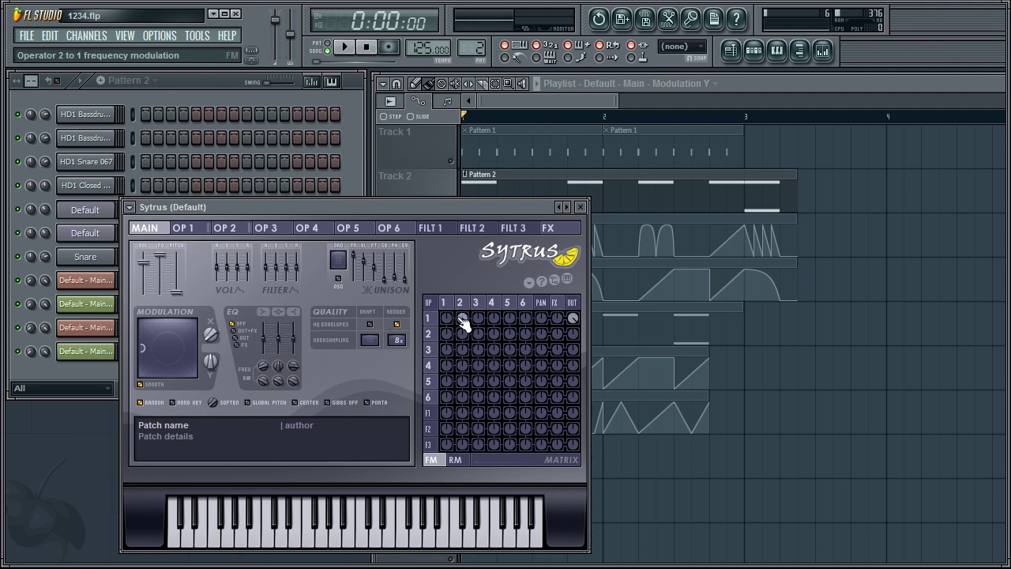
{"action": "left_click_drag", "start_coordinate": [467, 331], "coordinate": [457, 317]}
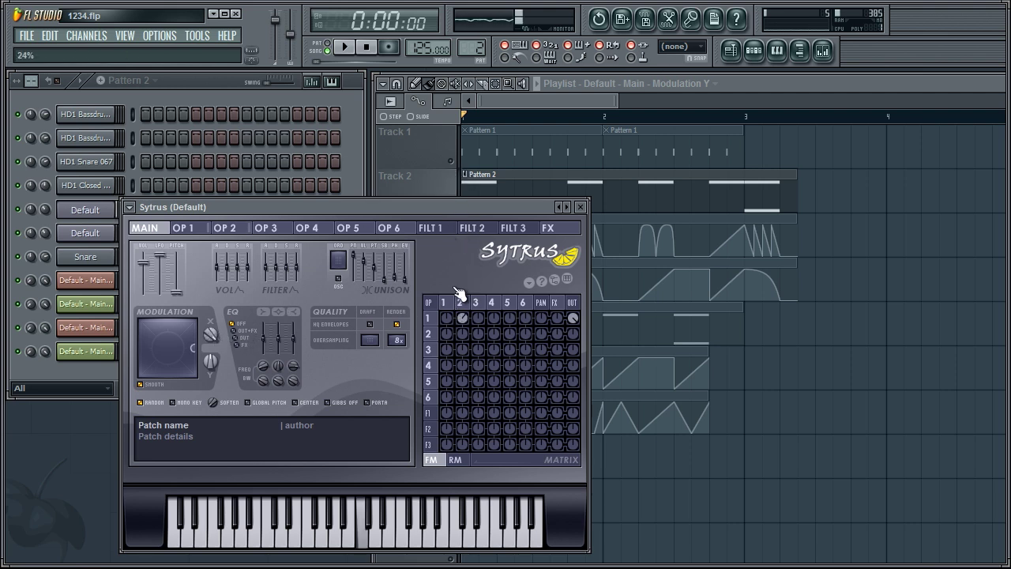
{"action": "left_click_drag", "start_coordinate": [206, 339], "coordinate": [211, 568]}
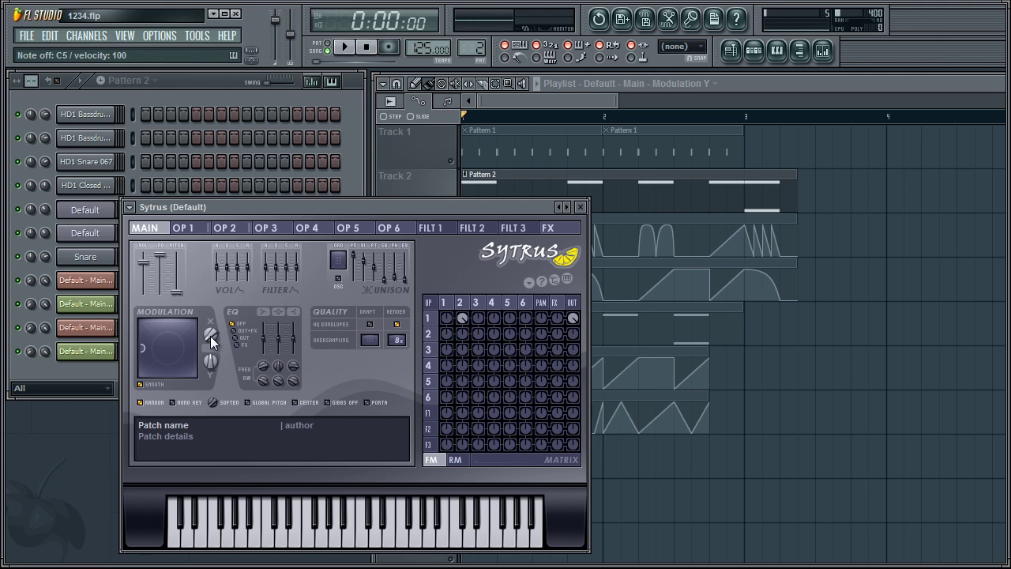
Step: Add harmonic 48 at 40% magnitude to operator 2's oscillator and audition it with the main Modulation X control
{"action": "left_click", "coordinate": [460, 305]}
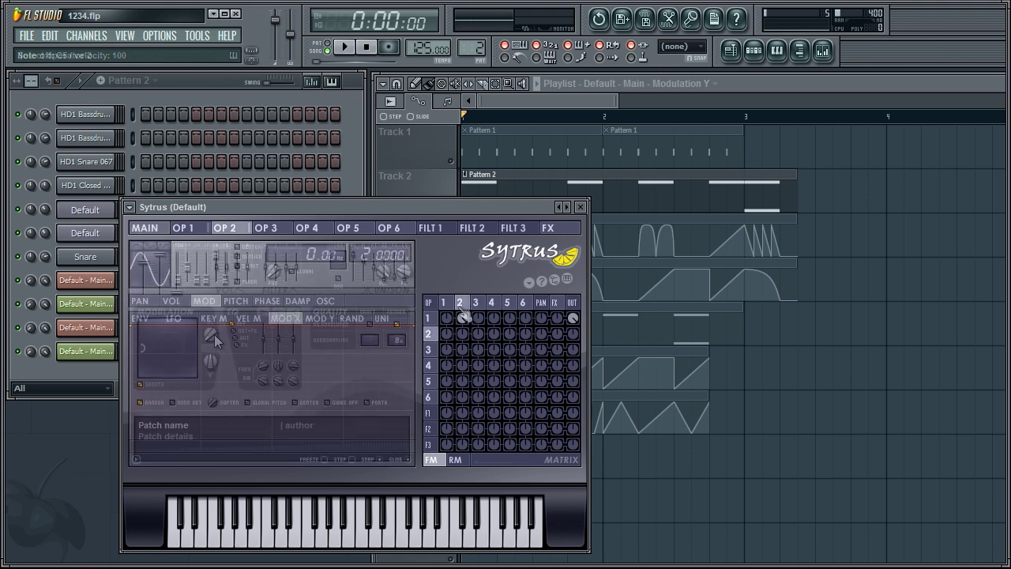
{"action": "left_click", "coordinate": [329, 302]}
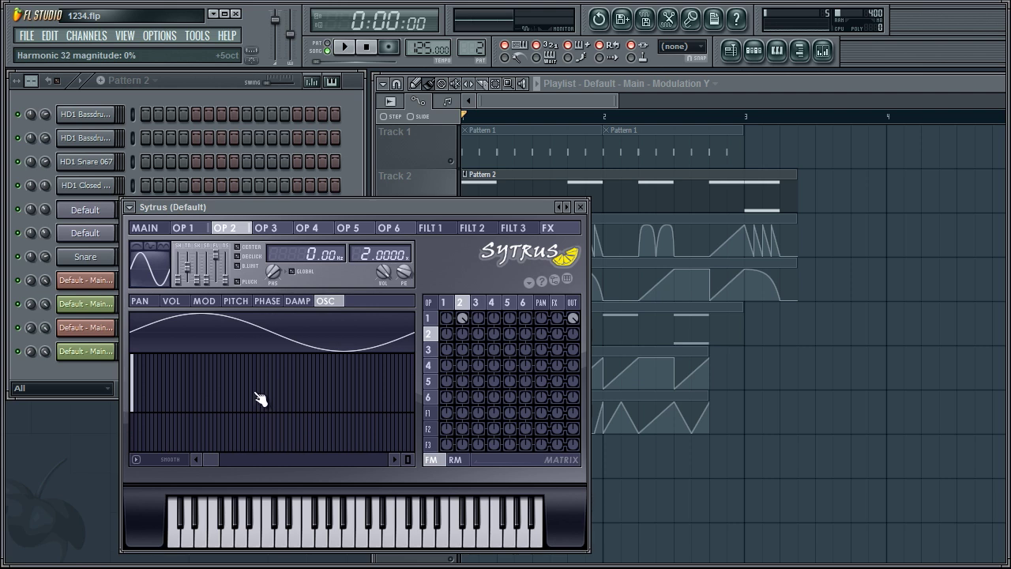
{"action": "left_click_drag", "start_coordinate": [322, 398], "coordinate": [320, 384]}
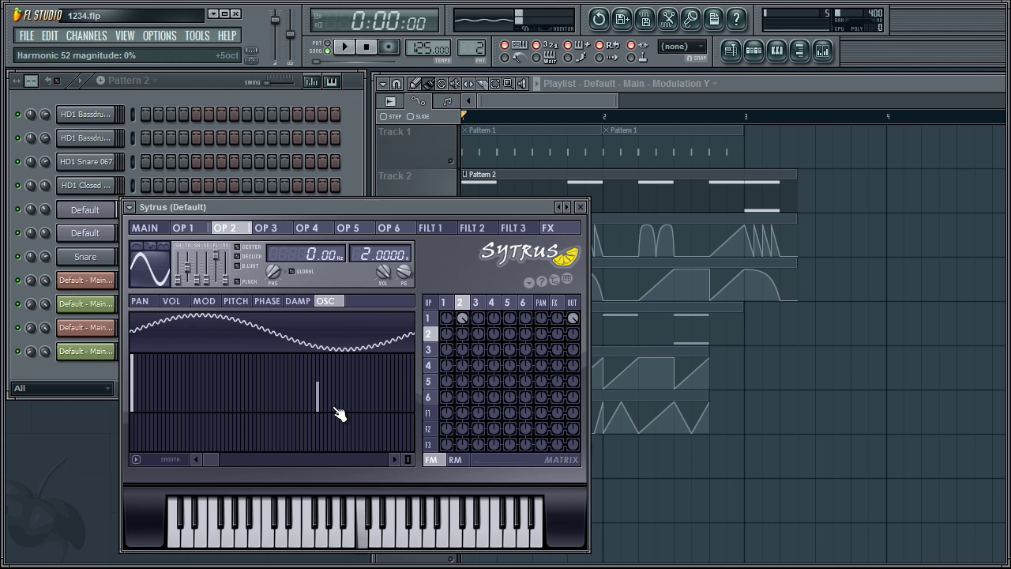
{"action": "left_click", "coordinate": [158, 230]}
{"action": "left_click_drag", "start_coordinate": [210, 335], "coordinate": [177, 334]}
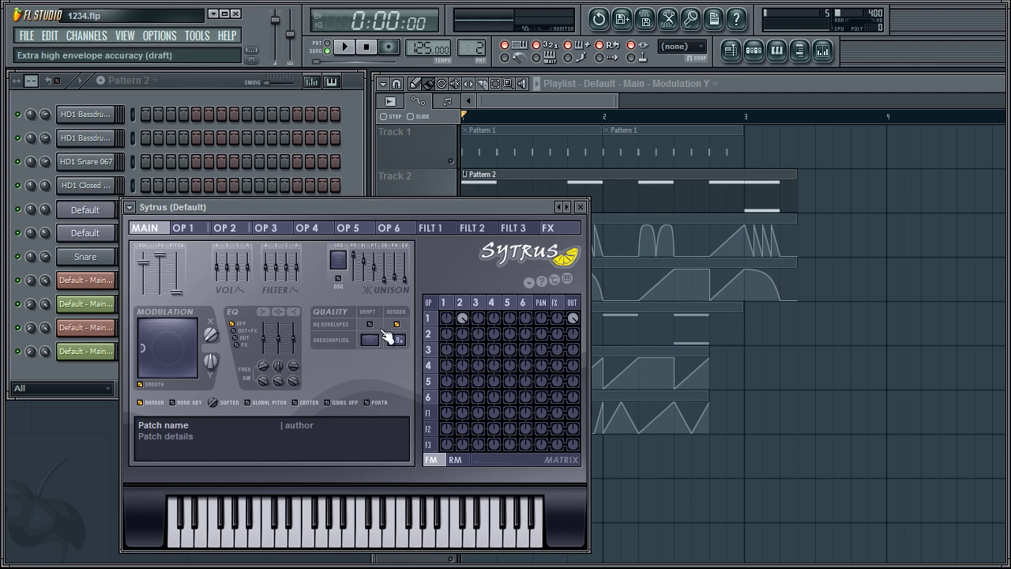
{"action": "left_click", "coordinate": [463, 308]}
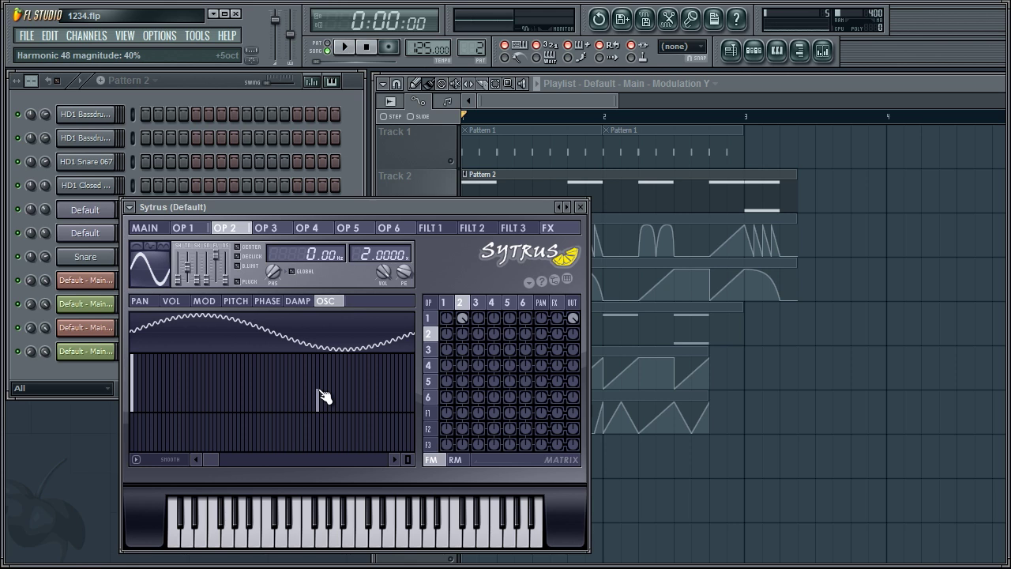
Step: Unmute the Modulation X envelope on Track 3 and play the song while watching Sytrus's main modulation settings
{"action": "left_click_drag", "start_coordinate": [440, 208], "coordinate": [439, 280]}
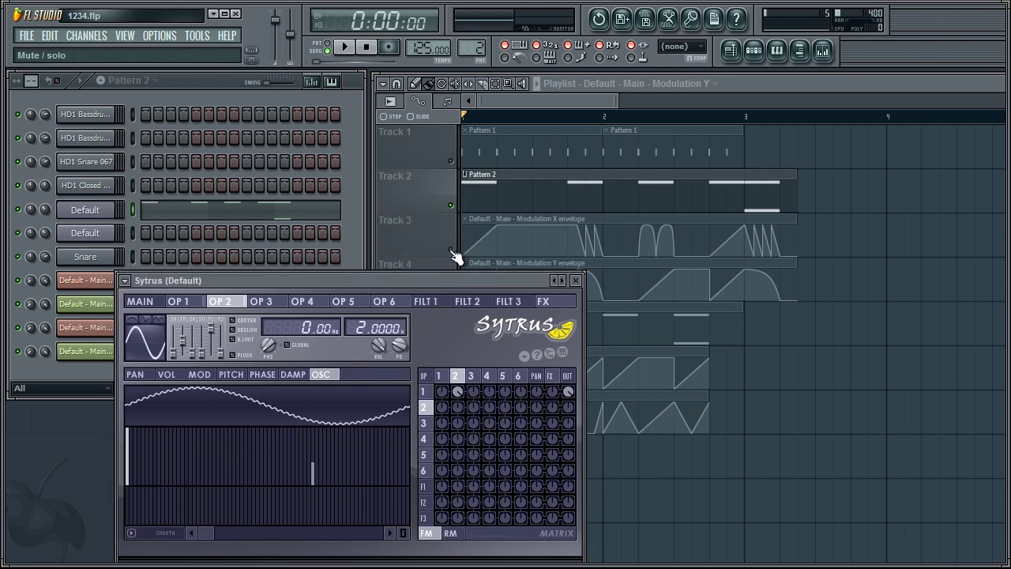
{"action": "left_click", "coordinate": [456, 257]}
{"action": "left_click", "coordinate": [300, 283]}
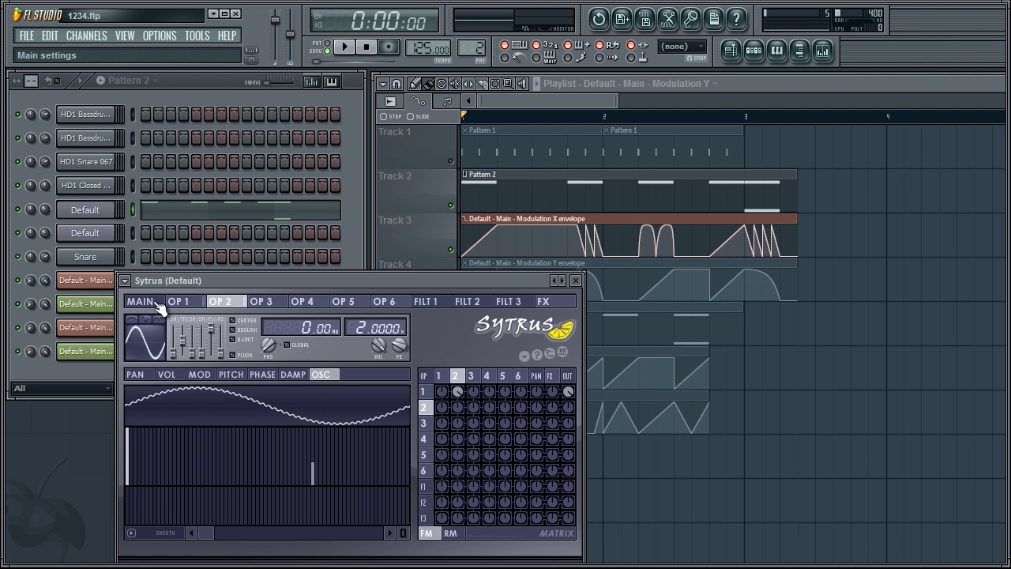
{"action": "left_click", "coordinate": [158, 306]}
{"action": "key", "text": "space"}
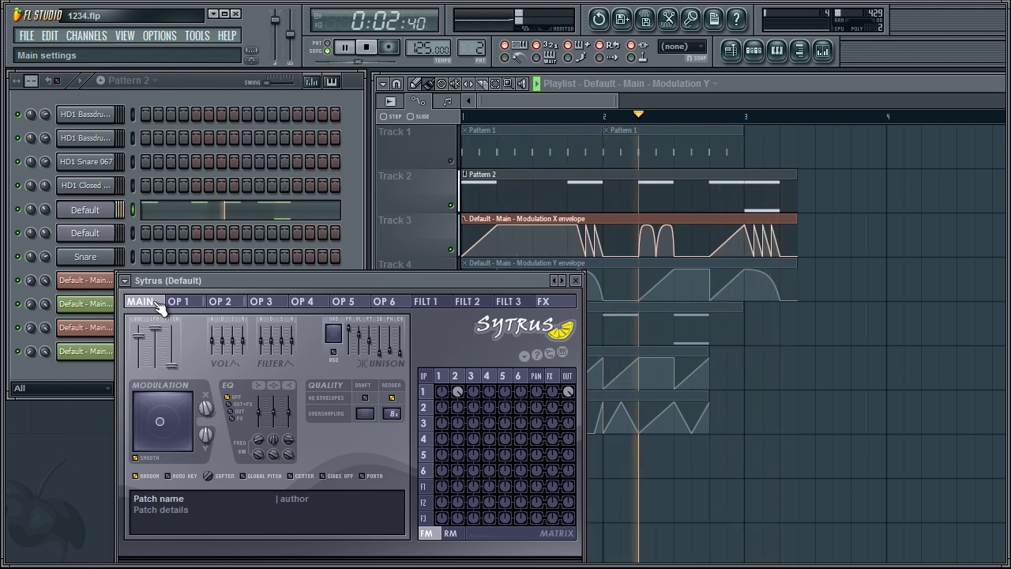
{"action": "key", "text": "space"}
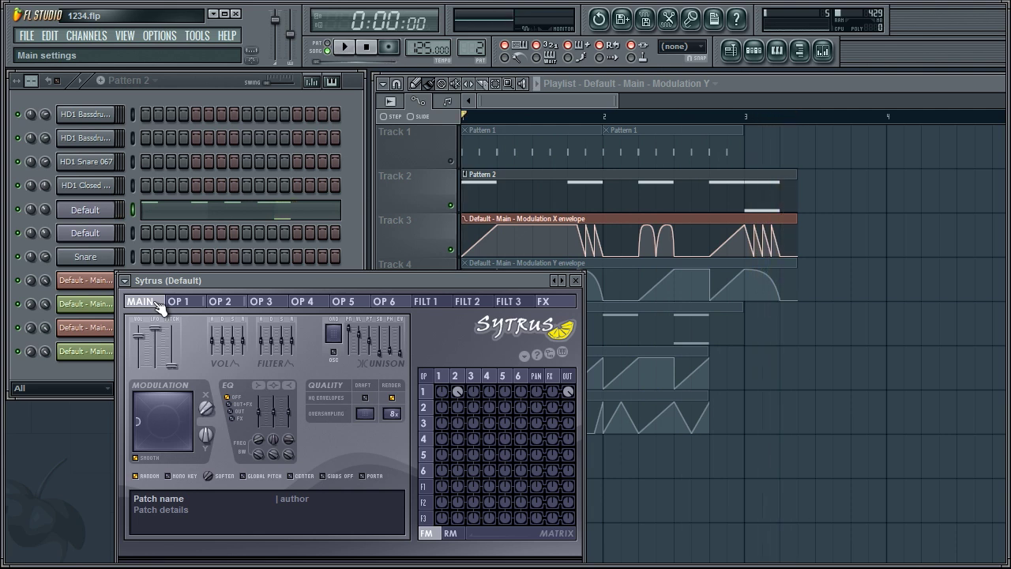
Step: Set operator 2's waveform shape to 25% so the sine becomes triangular, and play the song to hear it
{"action": "left_click", "coordinate": [456, 377]}
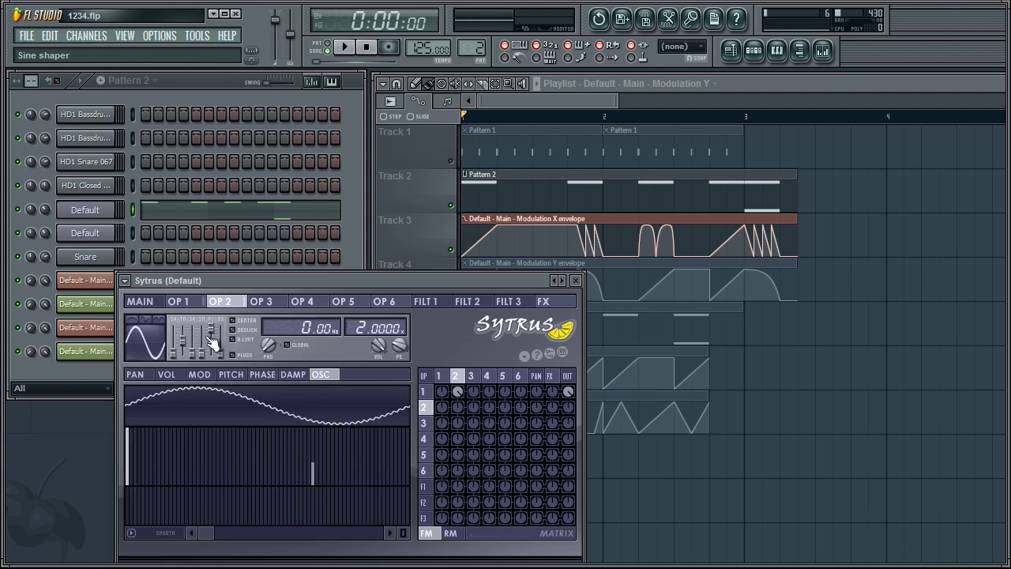
{"action": "left_click_drag", "start_coordinate": [173, 354], "coordinate": [176, 342]}
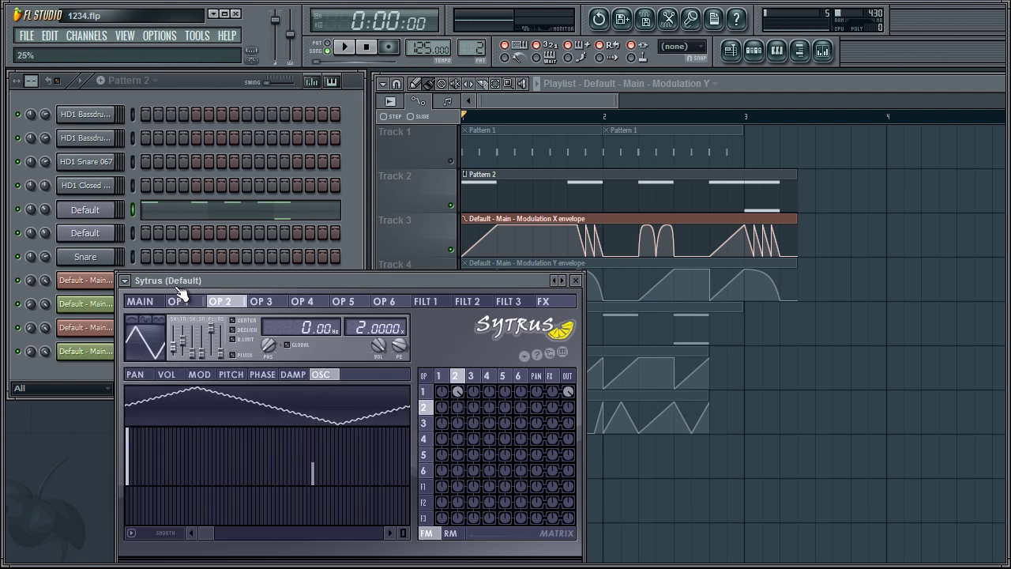
{"action": "left_click", "coordinate": [345, 48]}
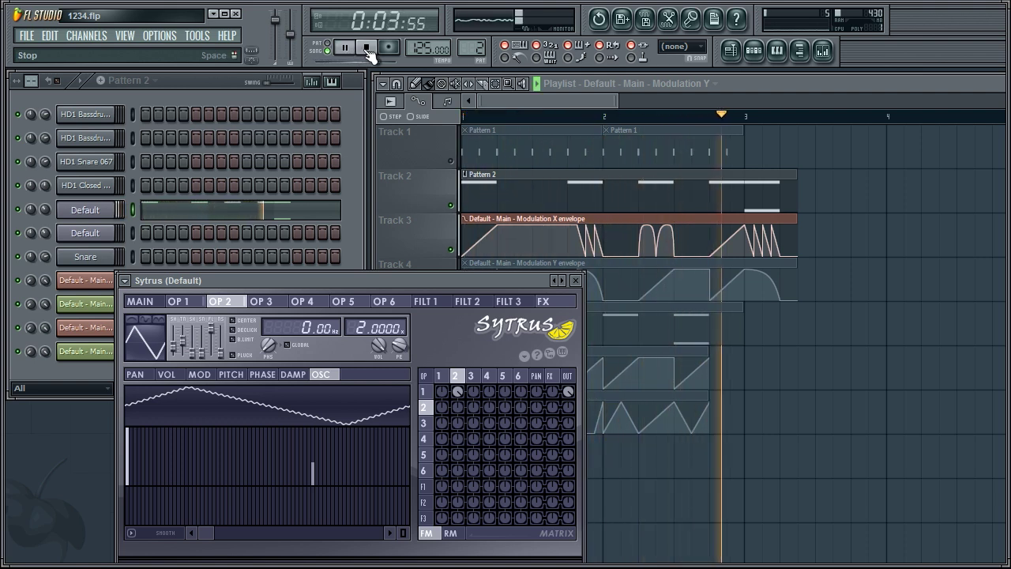
{"action": "left_click", "coordinate": [368, 48]}
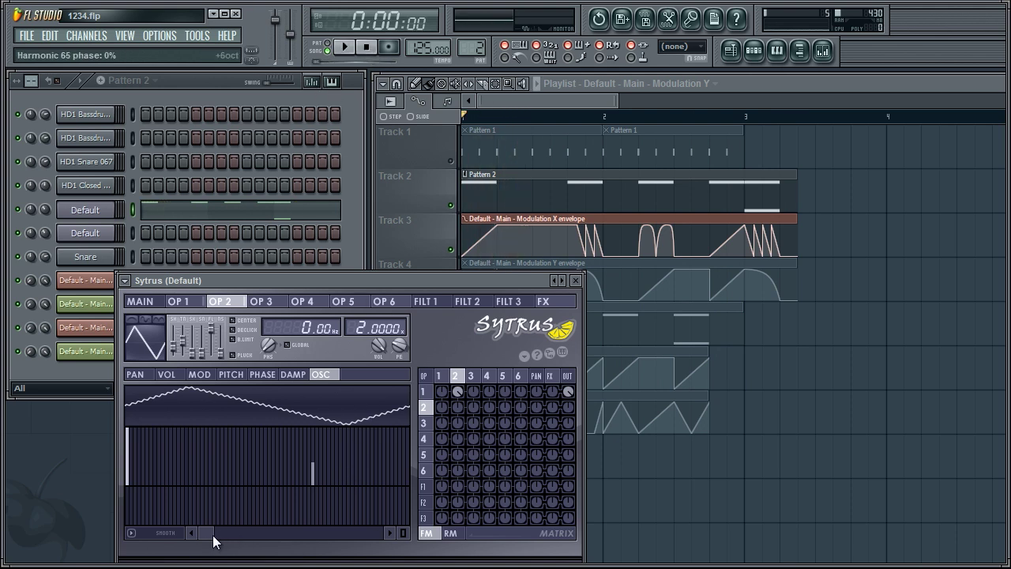
Step: Draw a low, gently rising row of harmonics from about 51 to 71 in operator 2's oscillator and play the song
{"action": "mouse_move", "coordinate": [323, 501]}
{"action": "left_mouse_down"}
{"action": "mouse_move", "coordinate": [334, 485]}
{"action": "mouse_move", "coordinate": [408, 482]}
{"action": "left_mouse_up"}
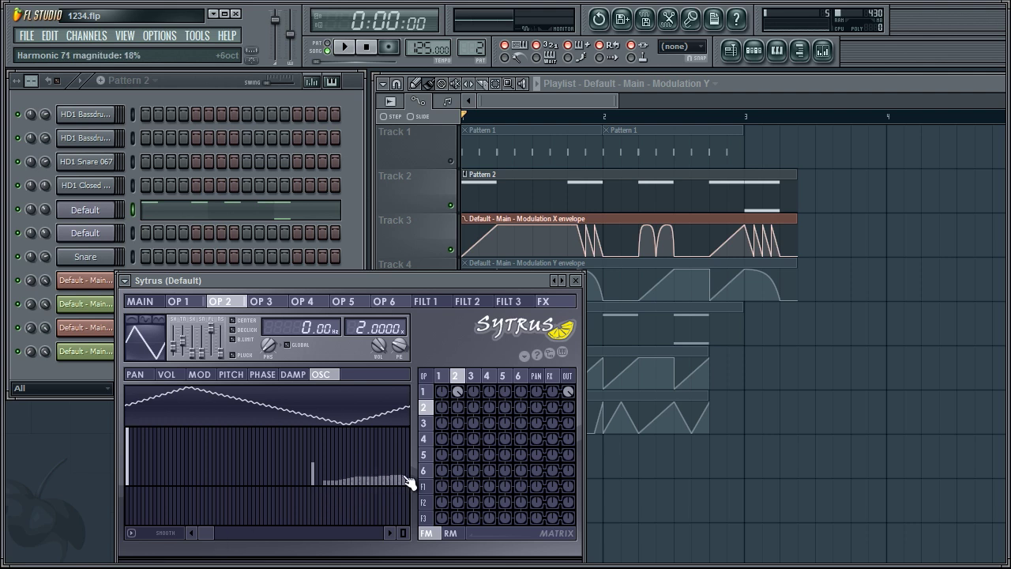
{"action": "left_click", "coordinate": [348, 47]}
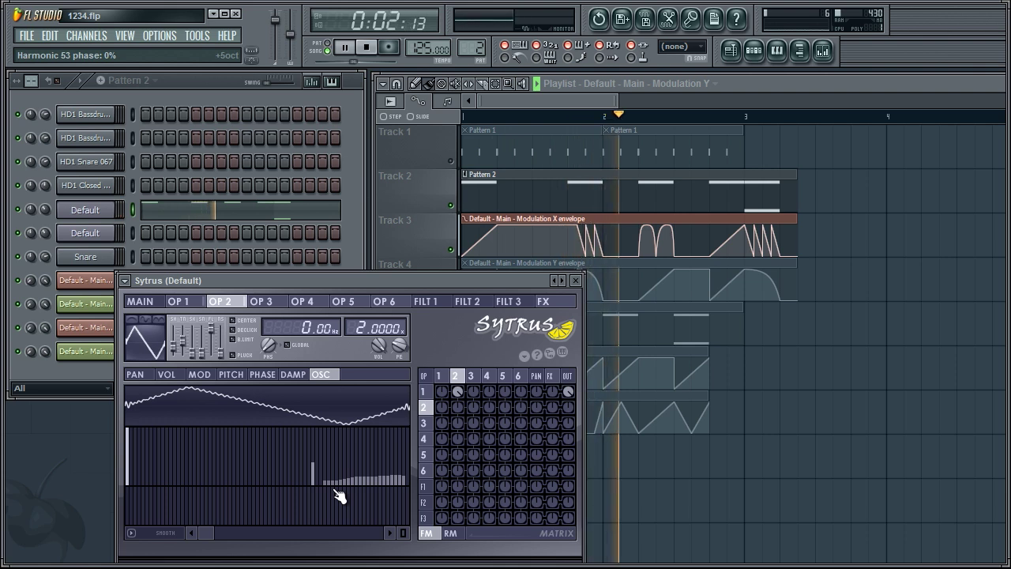
Step: Restart the song playback to hear operator 2's newly drawn row of upper harmonics, then stop it
{"action": "left_click", "coordinate": [366, 47]}
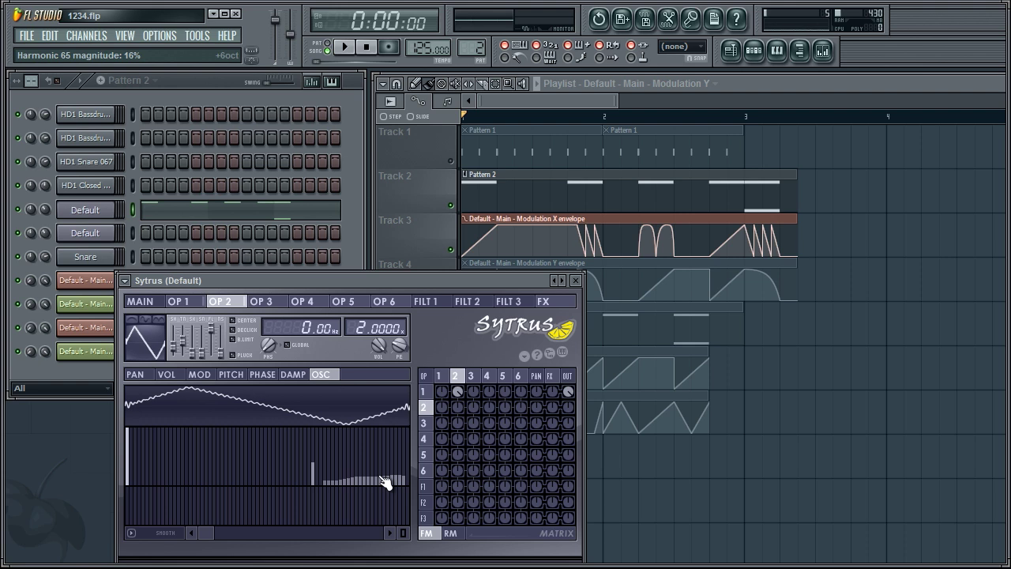
{"action": "key", "text": "space"}
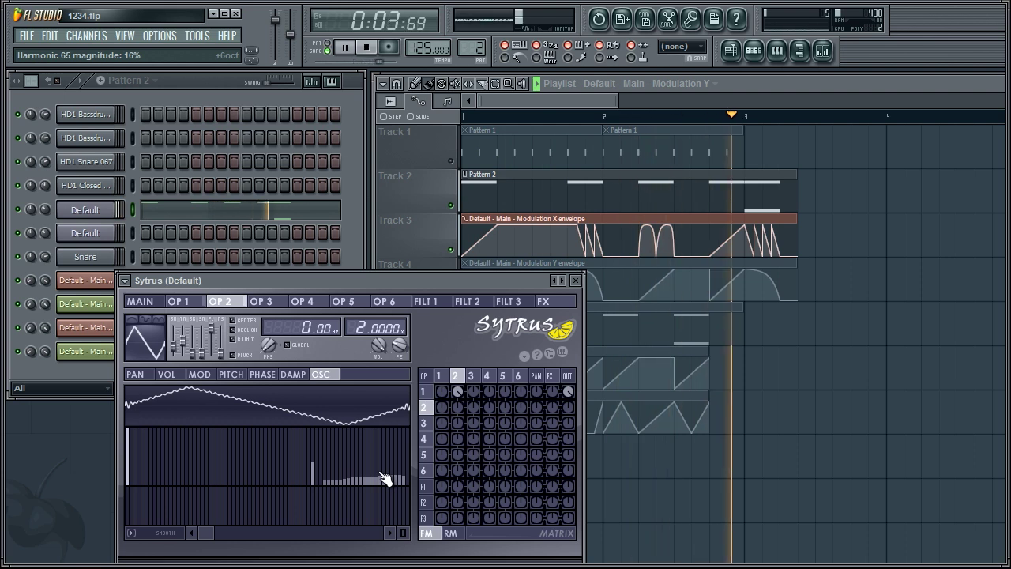
{"action": "key", "text": "space"}
Step: Turn off modulation smoothing in the main settings, playing the song before and after to compare the automated Modulation X response
{"action": "left_click", "coordinate": [140, 301]}
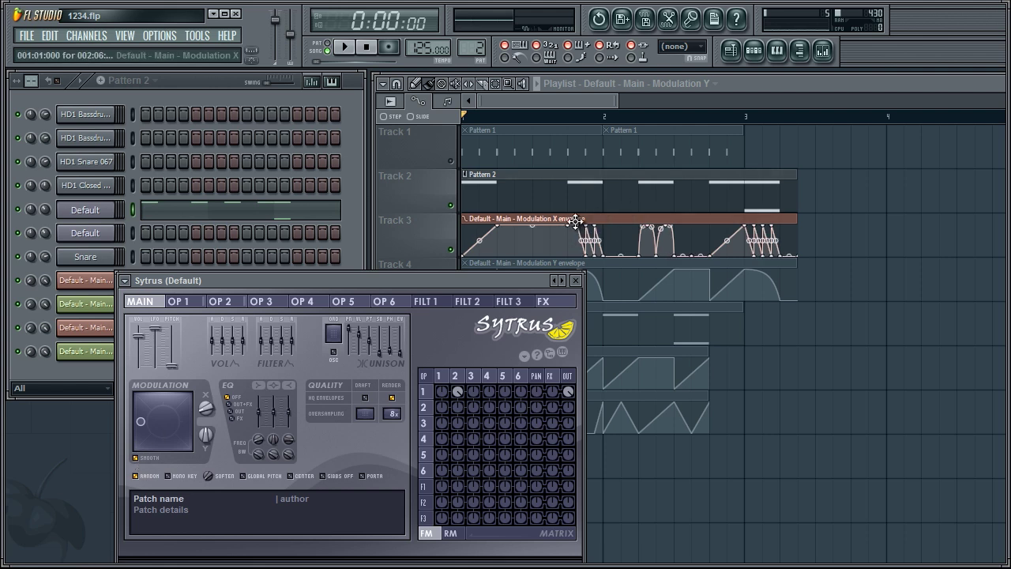
{"action": "left_click_drag", "start_coordinate": [589, 231], "coordinate": [597, 234]}
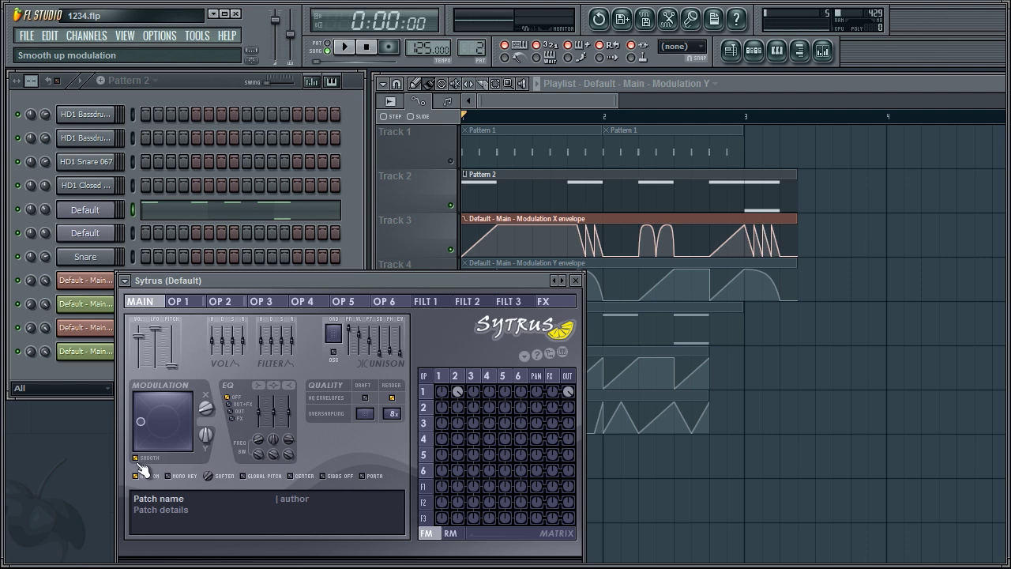
{"action": "key", "text": "space"}
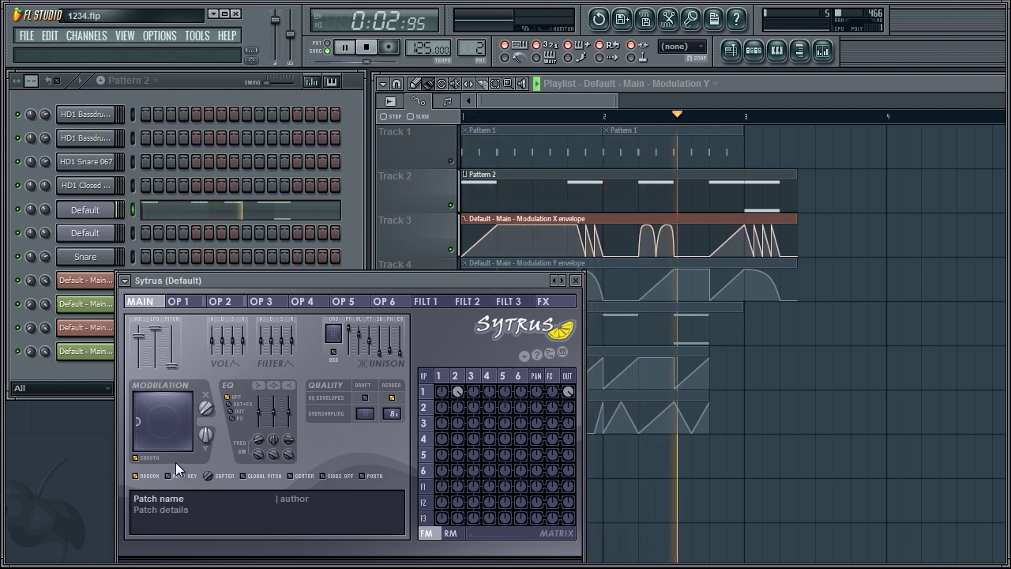
{"action": "key", "text": "space"}
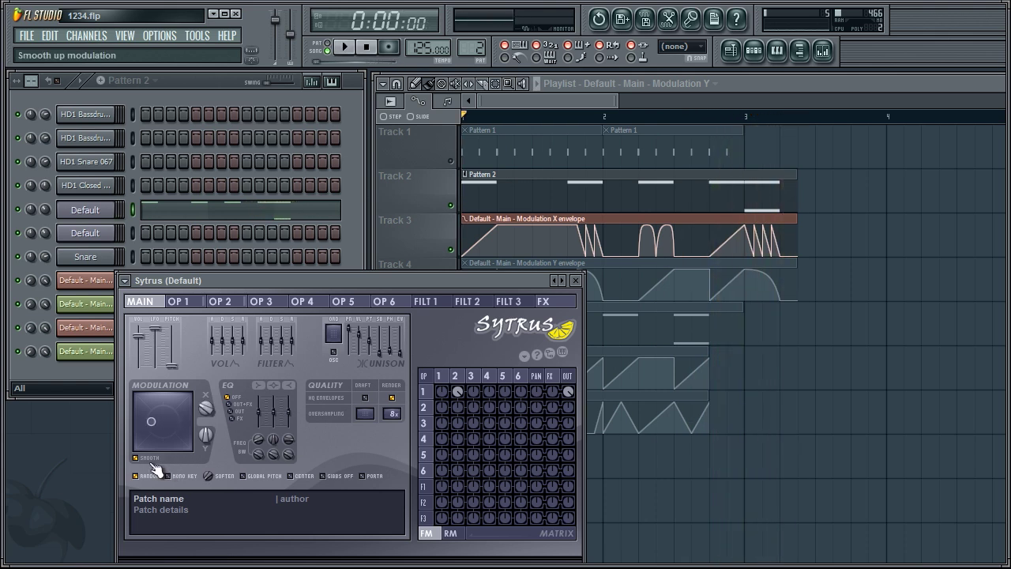
{"action": "left_click", "coordinate": [144, 461]}
{"action": "key", "text": "space"}
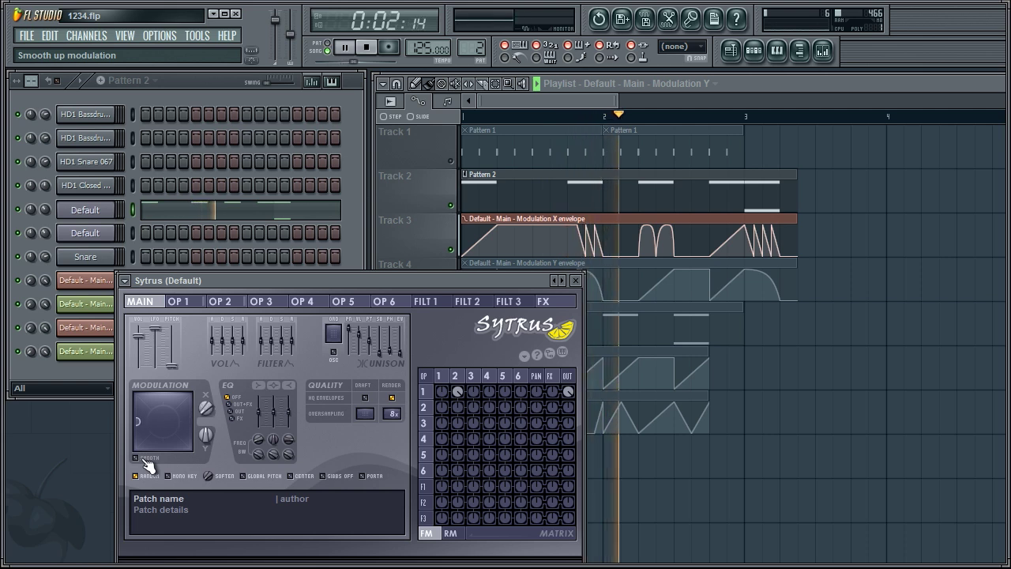
{"action": "key", "text": "space"}
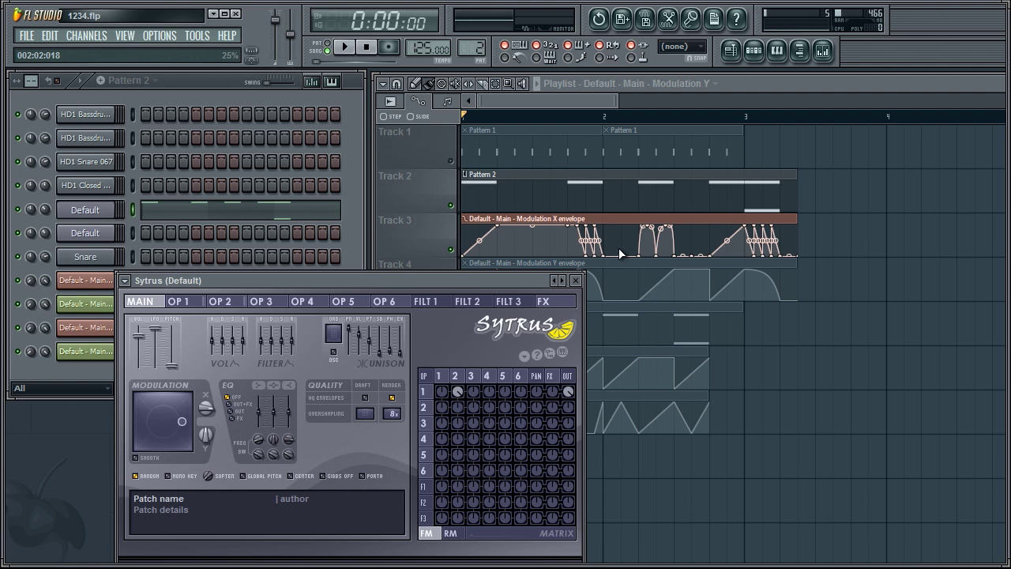
Step: Raise the frequency modulation from operator 3 to operator 2 in the matrix while the song plays
{"action": "left_click", "coordinate": [472, 377]}
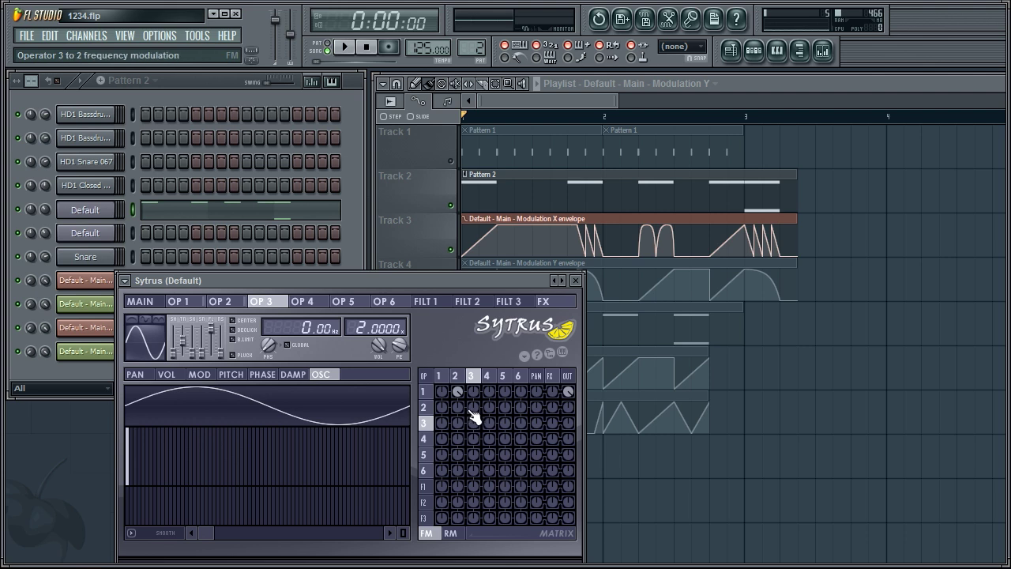
{"action": "left_click", "coordinate": [460, 380]}
{"action": "left_click", "coordinate": [472, 379]}
{"action": "key", "text": "space"}
{"action": "left_click_drag", "start_coordinate": [481, 413], "coordinate": [477, 387]}
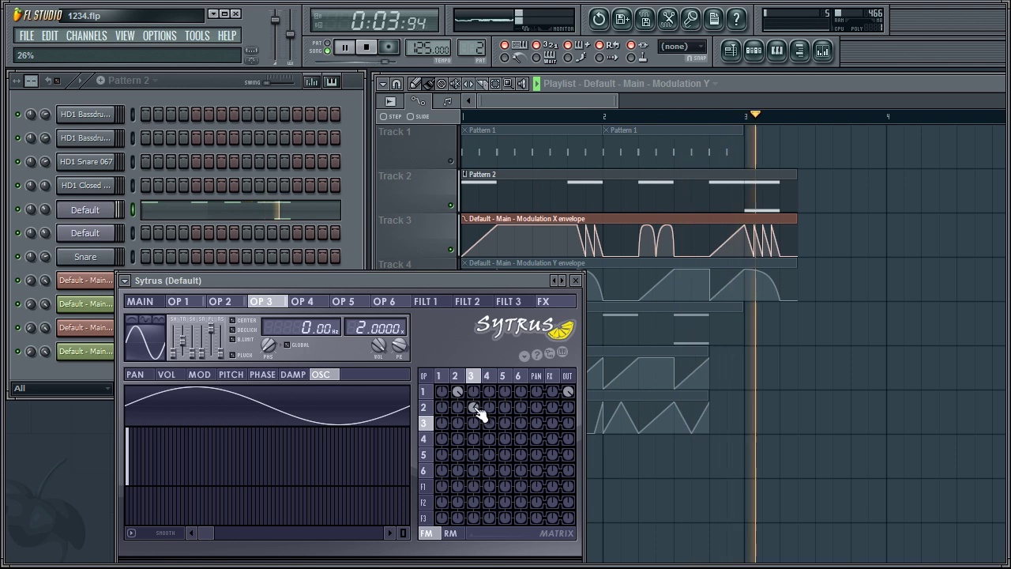
{"action": "key", "text": "space"}
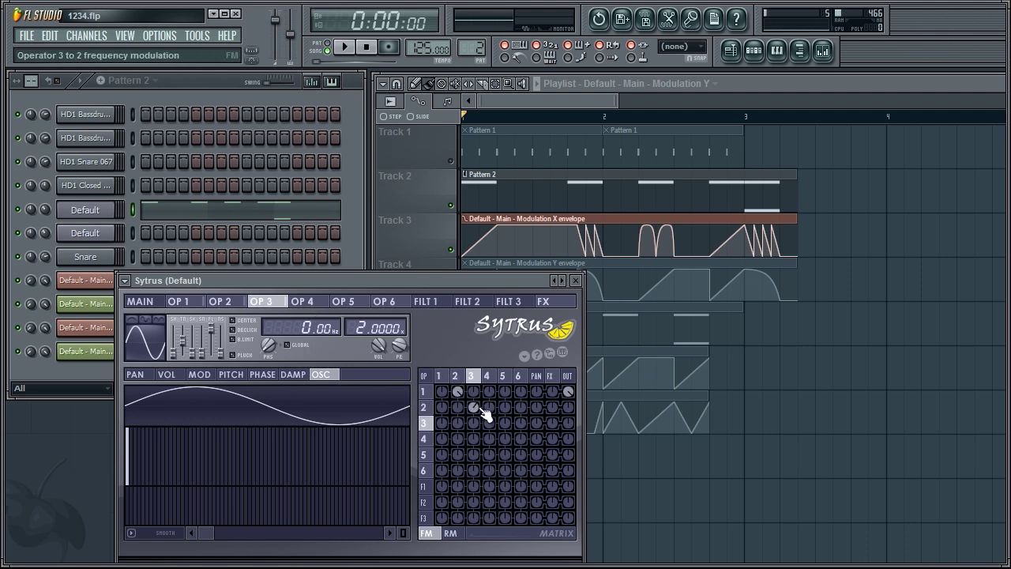
Step: Shape operator 2's input modulation for Mod Y into a straight ramp by lowering its first point to 0%
{"action": "left_click", "coordinate": [150, 301]}
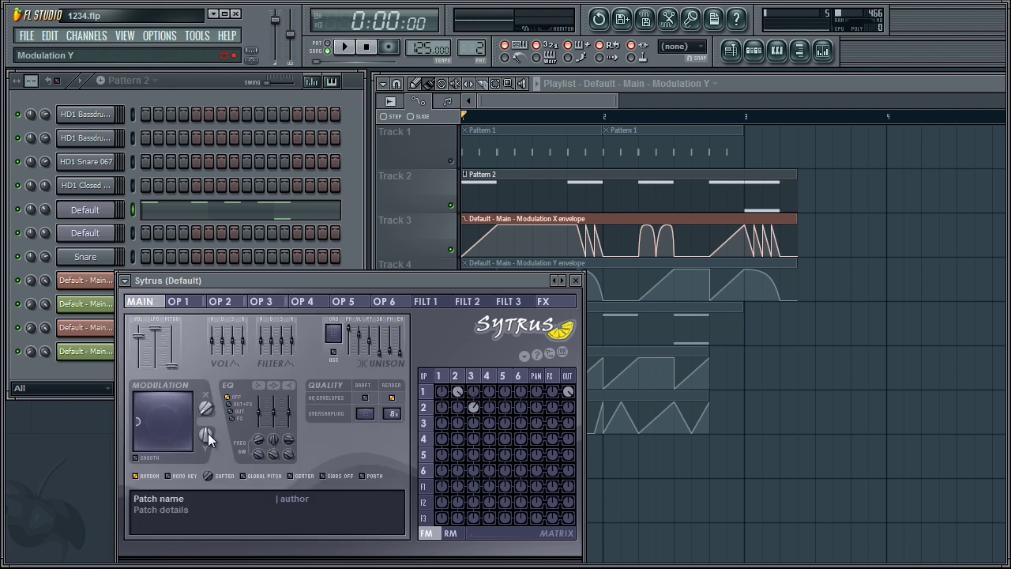
{"action": "left_click", "coordinate": [458, 376]}
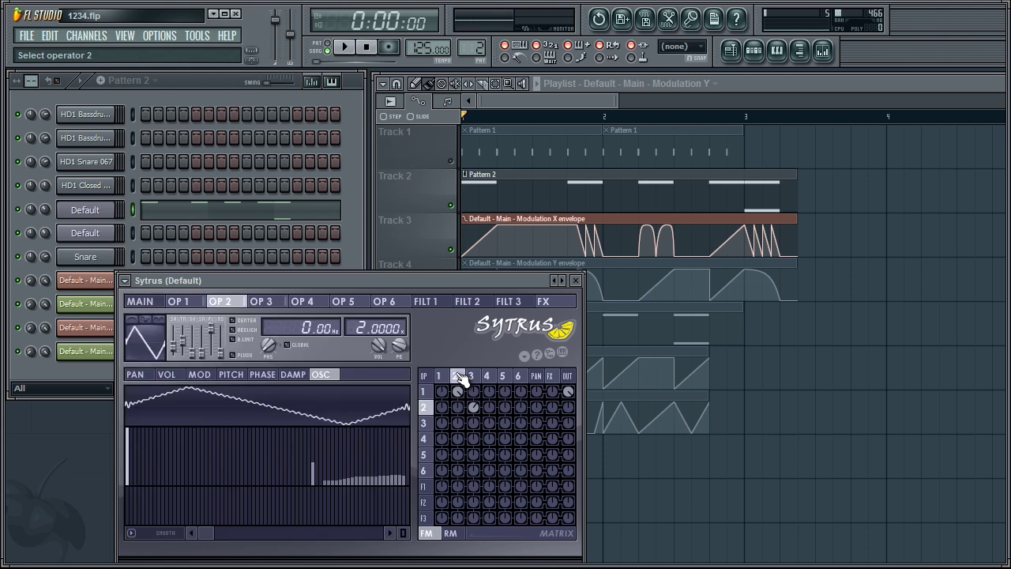
{"action": "left_click", "coordinate": [200, 374]}
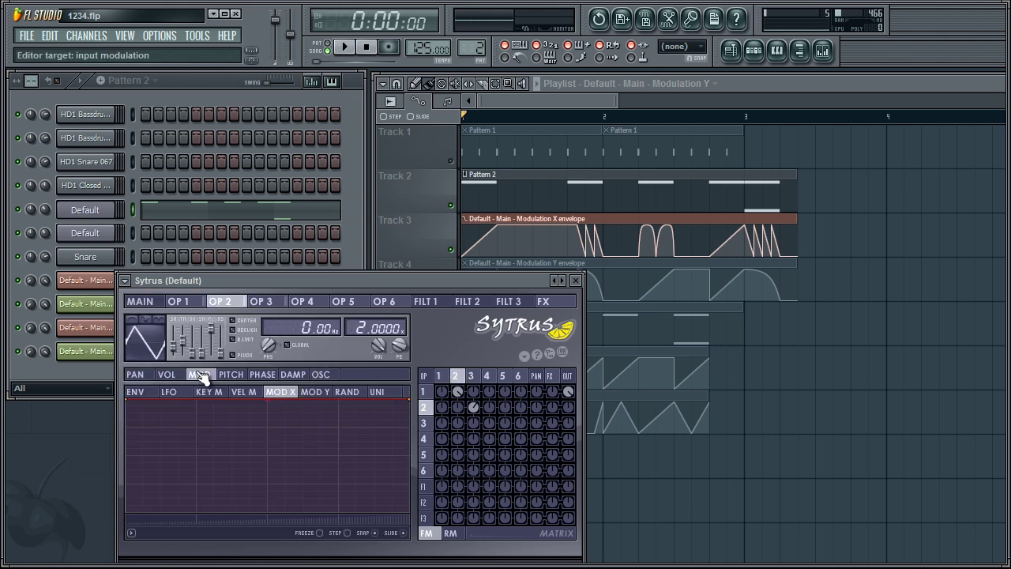
{"action": "left_click", "coordinate": [313, 392]}
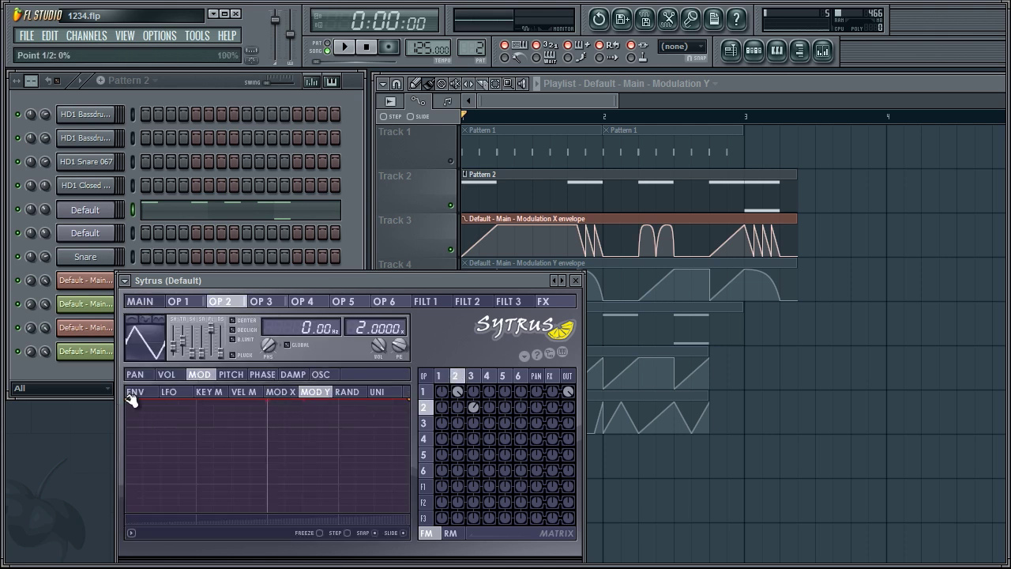
{"action": "left_click_drag", "start_coordinate": [131, 400], "coordinate": [130, 523]}
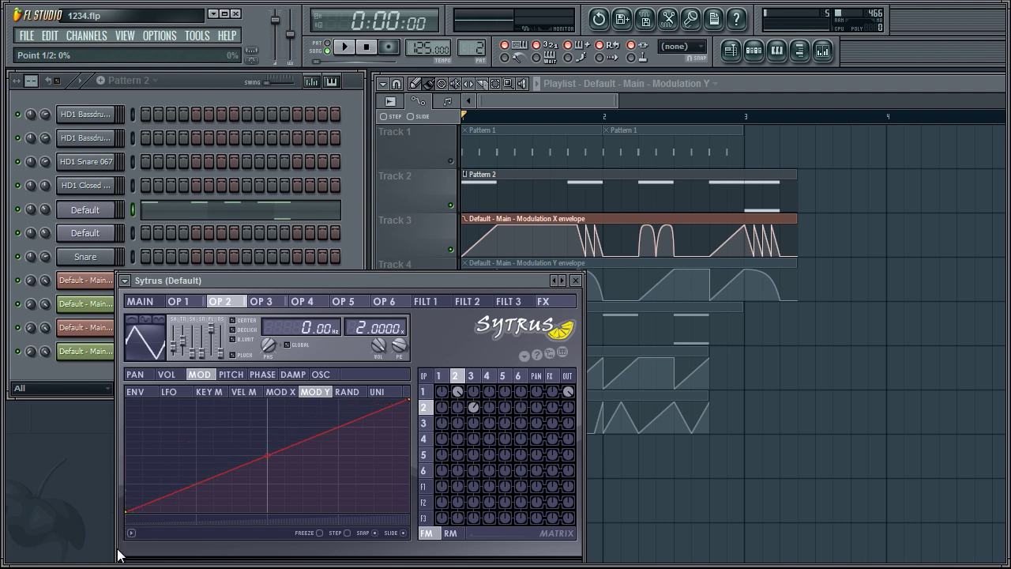
Step: Audition different main Modulation Y positions while playing the song
{"action": "left_click", "coordinate": [139, 303]}
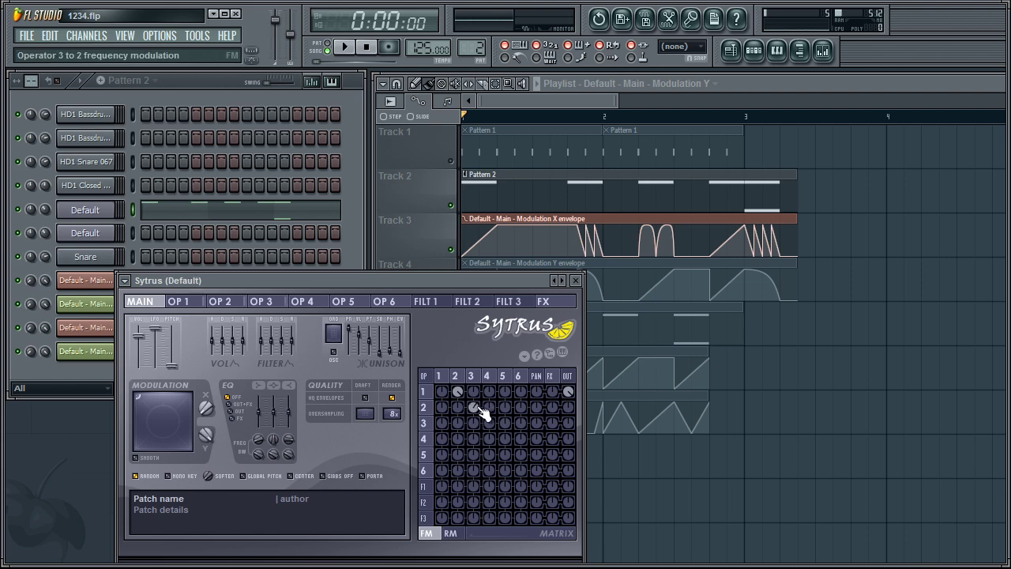
{"action": "left_click_drag", "start_coordinate": [206, 440], "coordinate": [205, 445]}
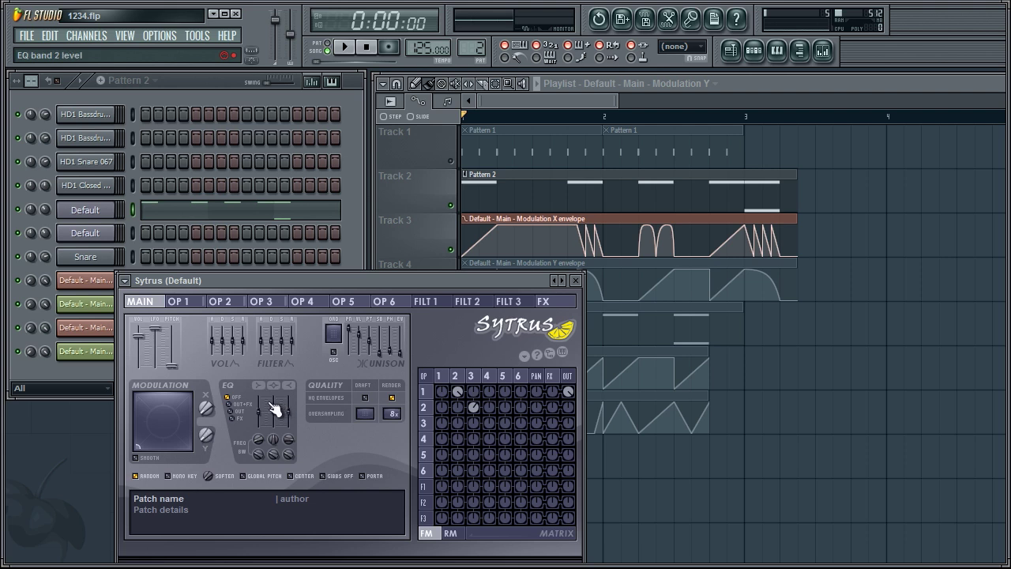
{"action": "key", "text": "space"}
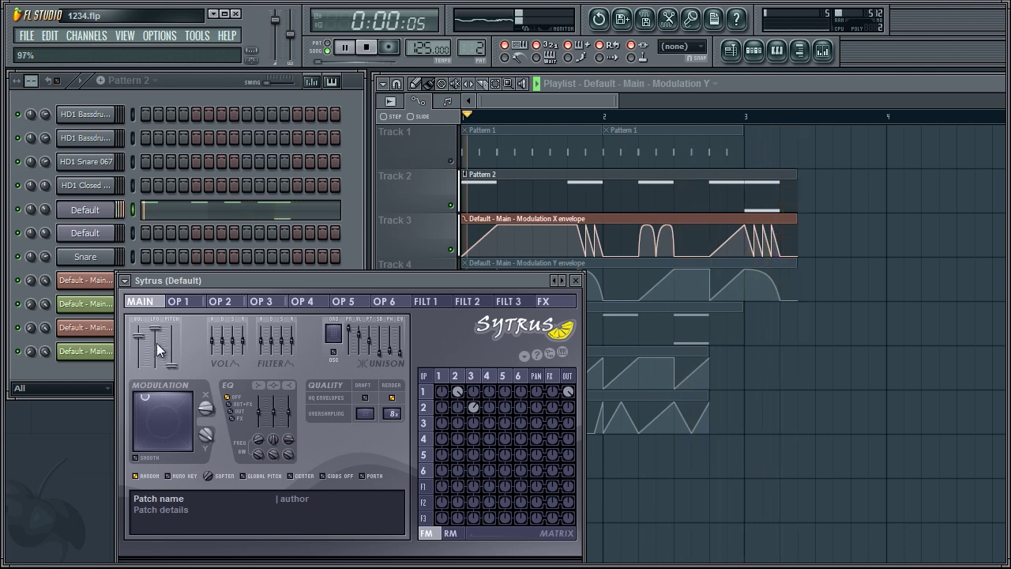
{"action": "key", "text": "space"}
Step: Unmute the Modulation Y envelope on Track 4 and play the song with both modulation envelopes active
{"action": "key", "text": "F5"}
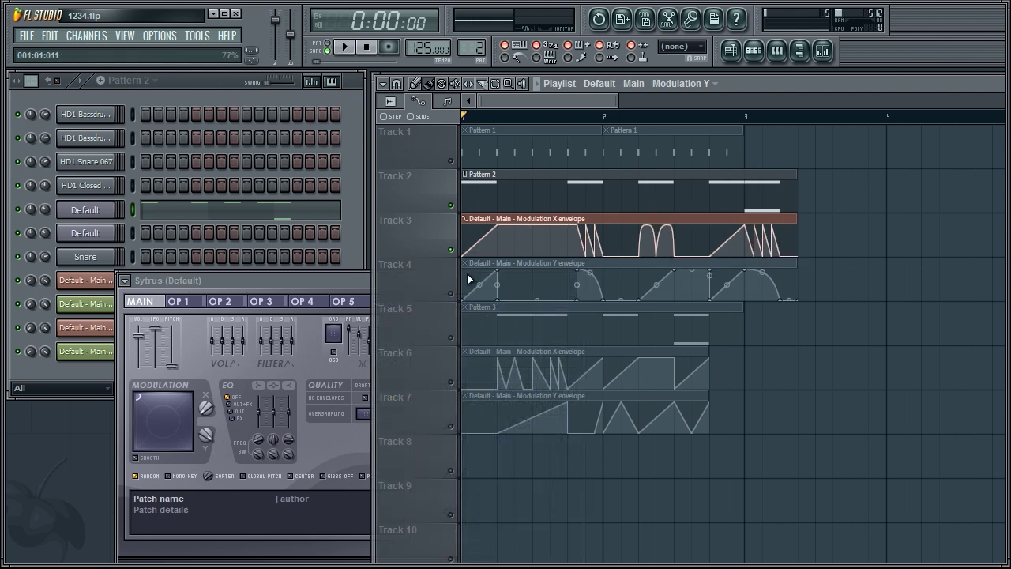
{"action": "left_click", "coordinate": [451, 294]}
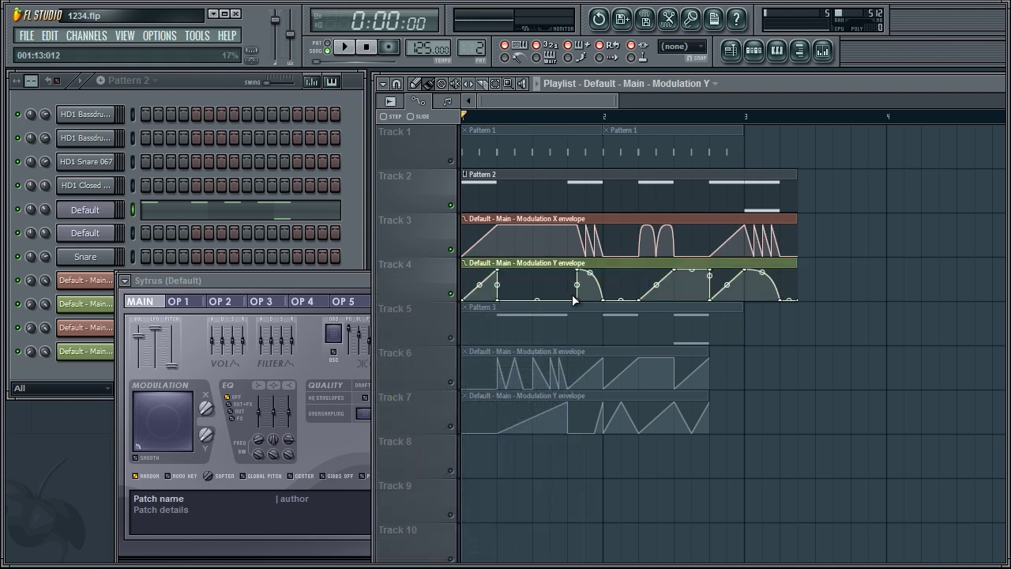
{"action": "left_click", "coordinate": [346, 48]}
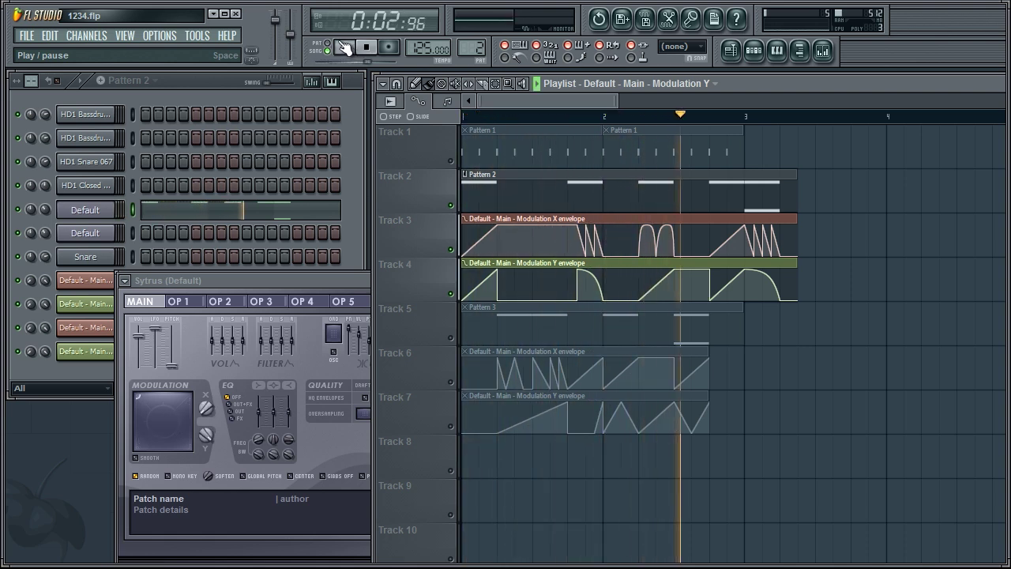
{"action": "left_click", "coordinate": [366, 47]}
Step: Mute Track 4's Modulation Y envelope and play the song with the main Modulation Y control at 100%
{"action": "left_click", "coordinate": [328, 44]}
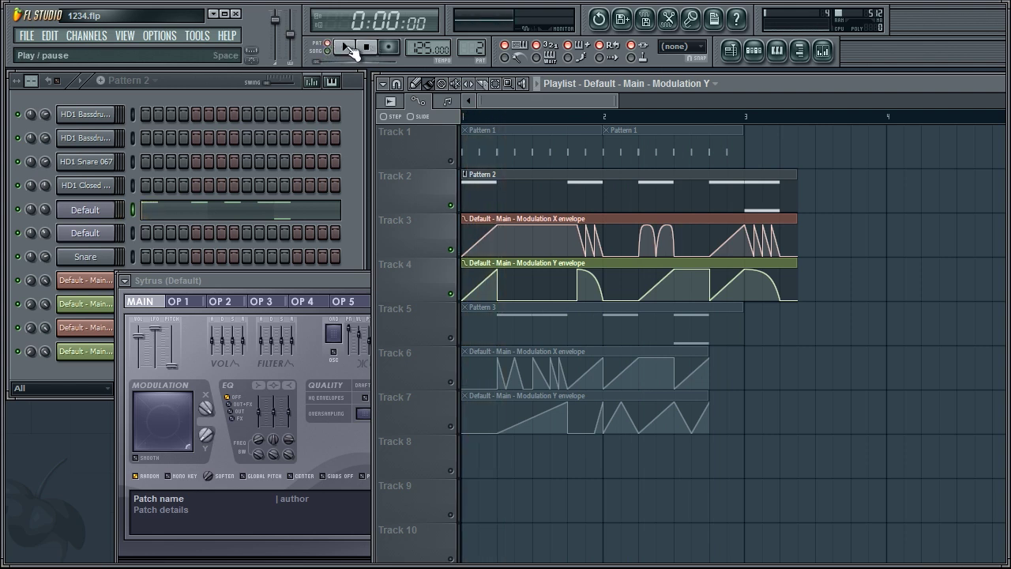
{"action": "left_click", "coordinate": [450, 294]}
{"action": "left_click", "coordinate": [346, 48]}
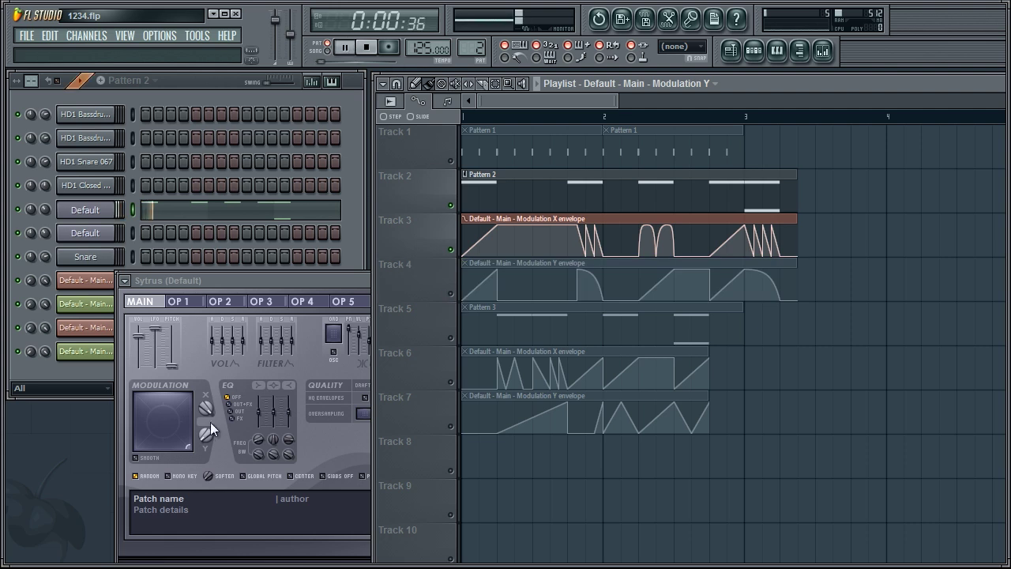
{"action": "left_click", "coordinate": [211, 355]}
{"action": "left_click", "coordinate": [329, 47]}
{"action": "left_click", "coordinate": [345, 47]}
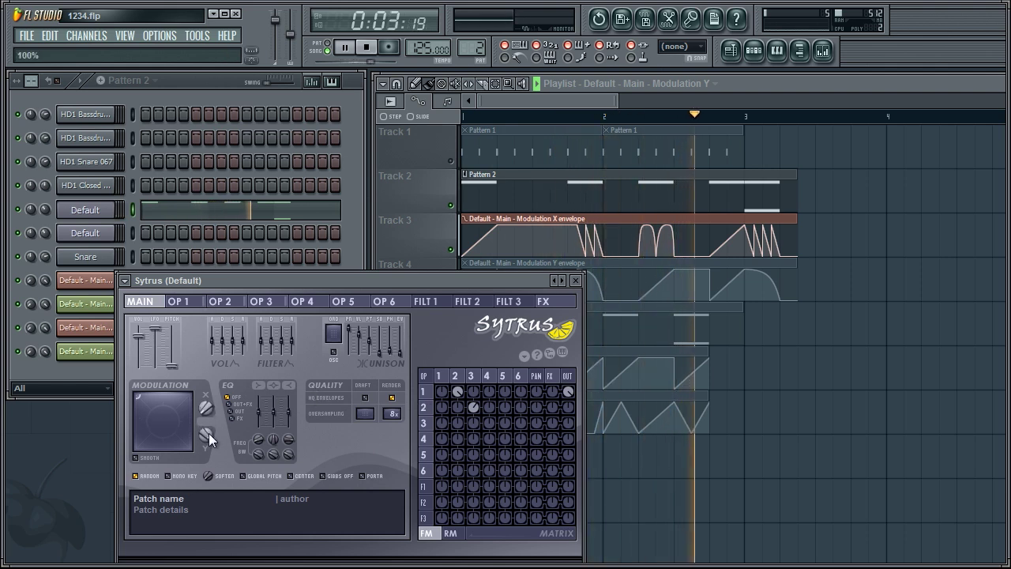
Step: Make operator 3's waveform triangular, draw harmonics between about 22 and 26, and adjust its modulation of operator 2 during playback
{"action": "left_click", "coordinate": [472, 378]}
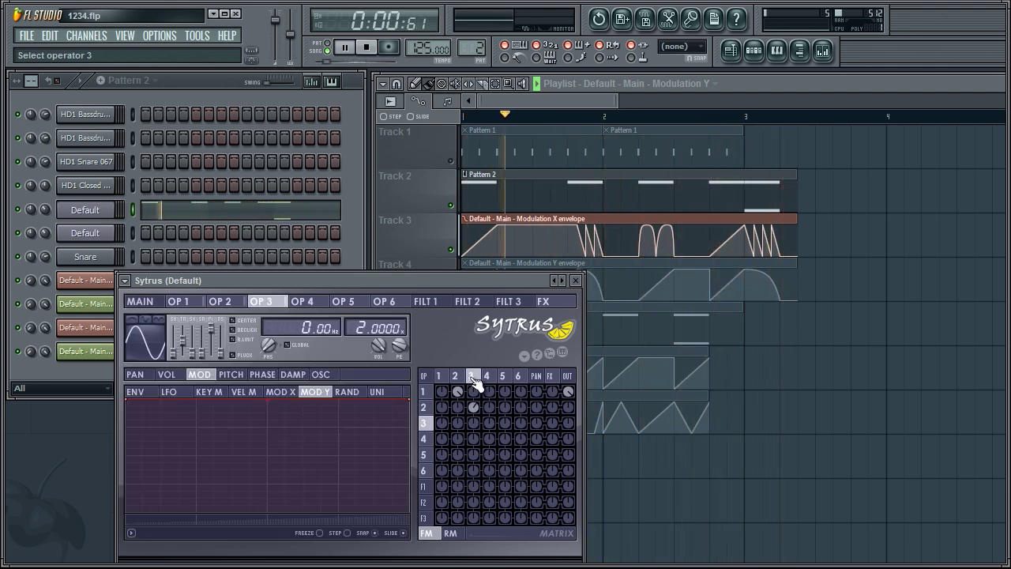
{"action": "left_click_drag", "start_coordinate": [485, 404], "coordinate": [478, 421]}
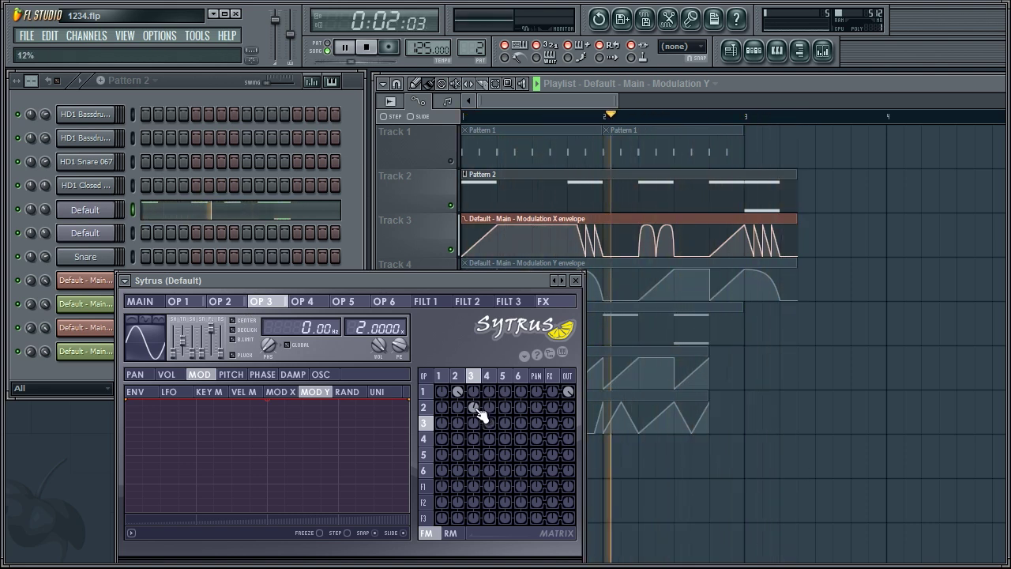
{"action": "left_click", "coordinate": [321, 373]}
{"action": "mouse_move", "coordinate": [210, 468]}
{"action": "left_mouse_down"}
{"action": "mouse_move", "coordinate": [241, 462]}
{"action": "mouse_move", "coordinate": [283, 532]}
{"action": "mouse_move", "coordinate": [207, 491]}
{"action": "mouse_move", "coordinate": [217, 467]}
{"action": "mouse_move", "coordinate": [228, 476]}
{"action": "mouse_move", "coordinate": [213, 476]}
{"action": "mouse_move", "coordinate": [226, 480]}
{"action": "left_mouse_up"}
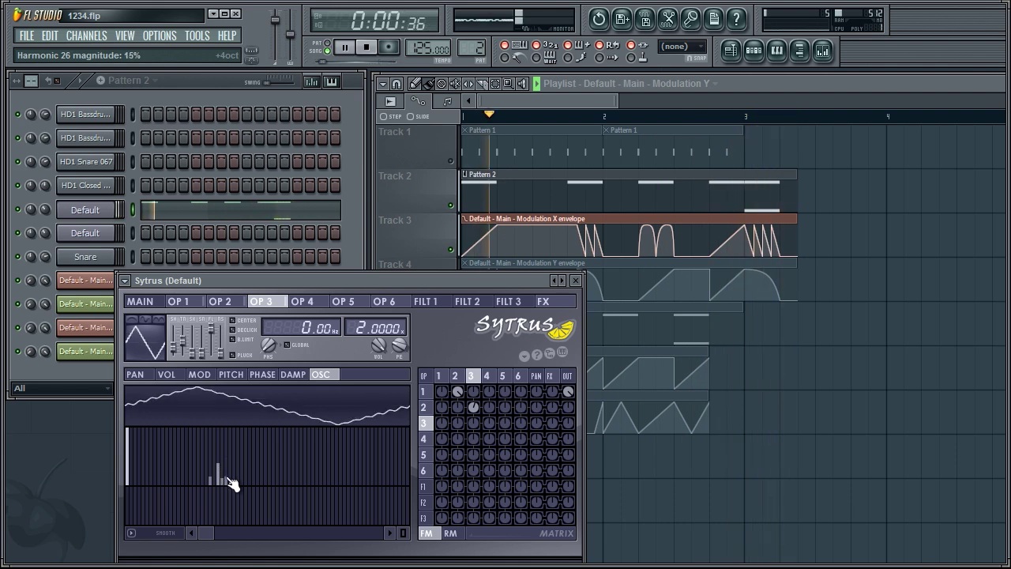
{"action": "left_click_drag", "start_coordinate": [477, 420], "coordinate": [483, 417]}
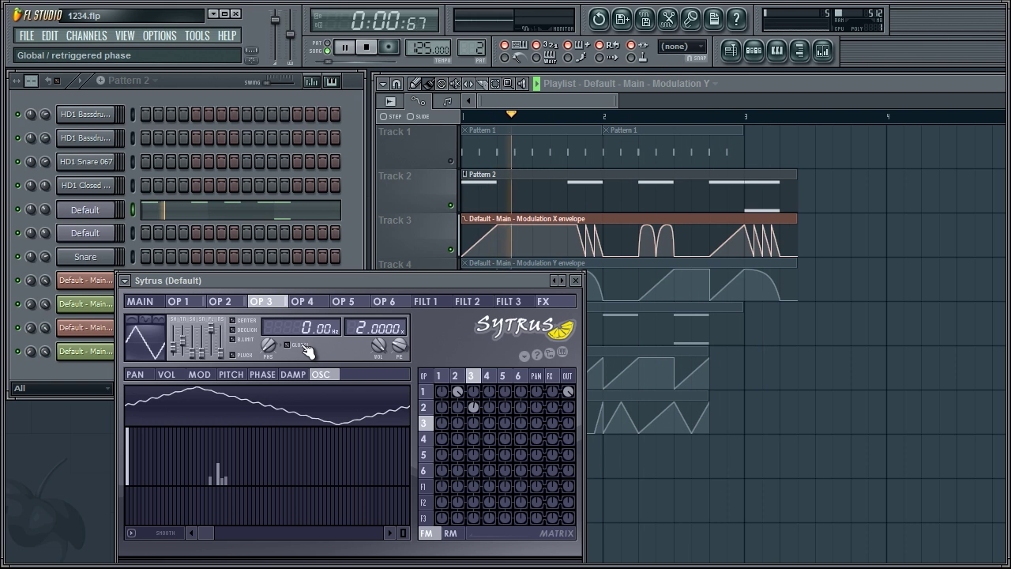
Step: Unmute Track 4's Modulation Y envelope and play the song to hear operator 3's new harmonics under both automations
{"action": "left_click", "coordinate": [169, 308]}
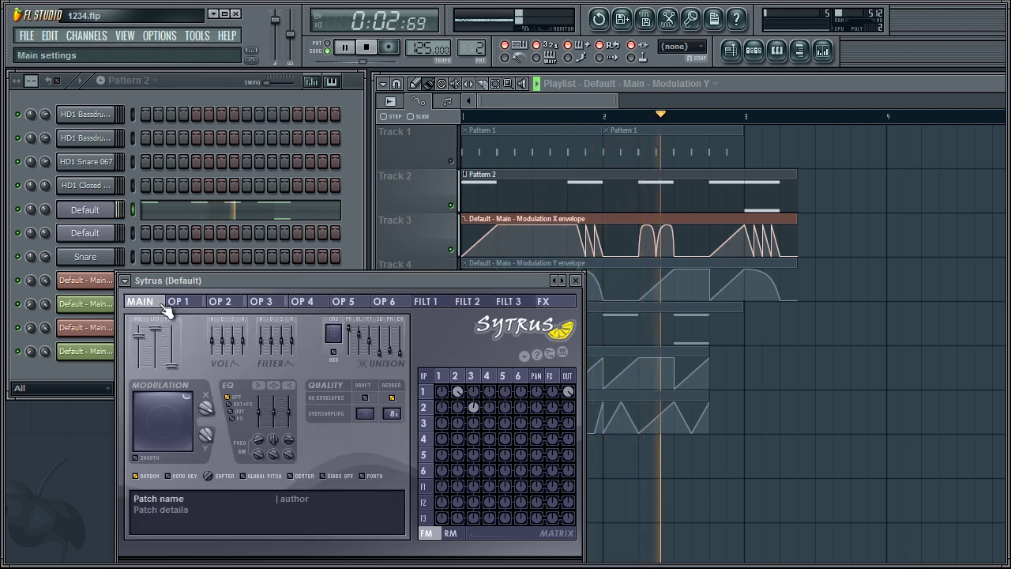
{"action": "key", "text": "space"}
{"action": "left_click_drag", "start_coordinate": [444, 273], "coordinate": [448, 301]}
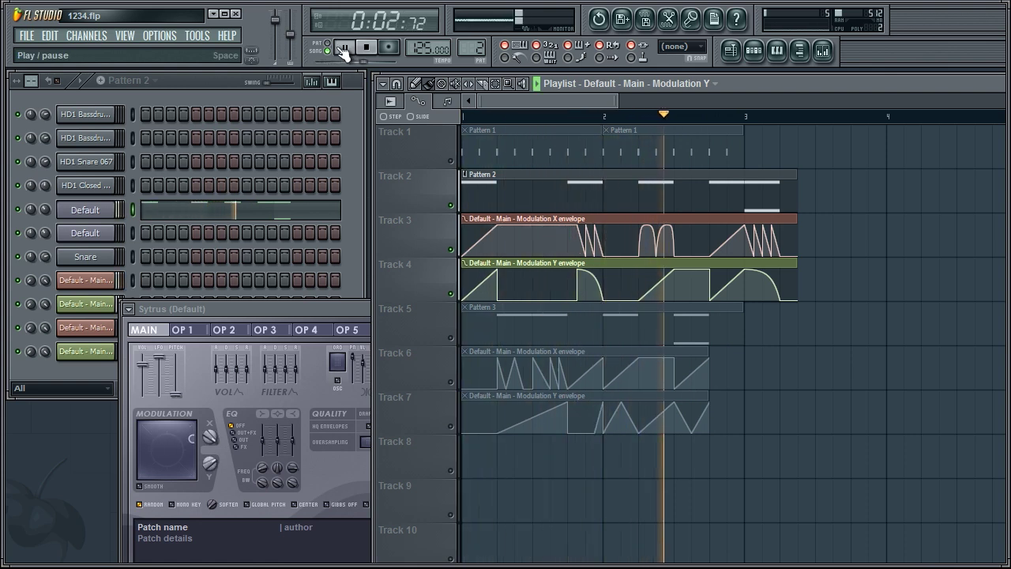
{"action": "left_click", "coordinate": [368, 48]}
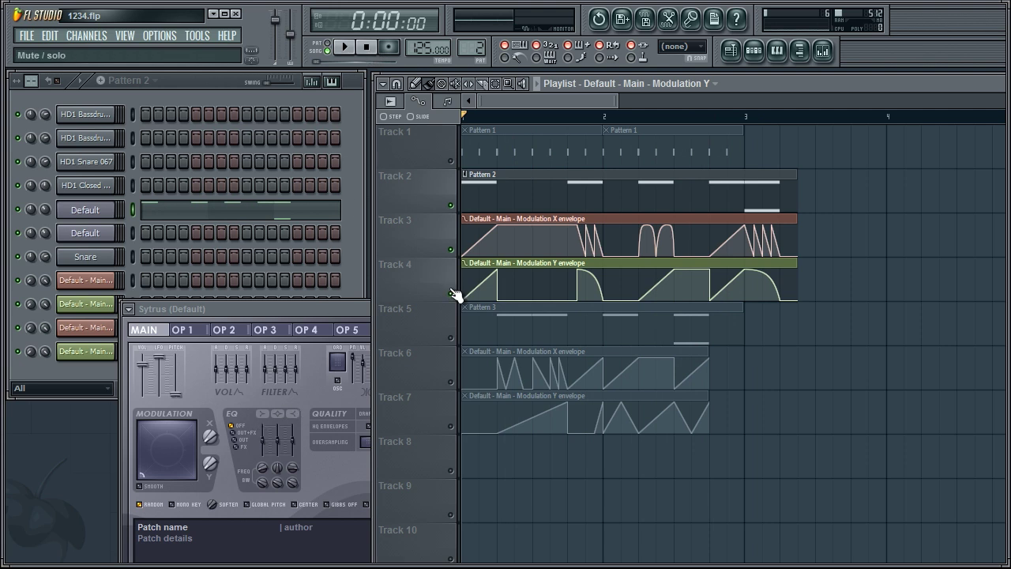
Step: Mute Track 4's envelope and set the main Modulation Y control to 100% while the song plays with only Modulation X automated
{"action": "left_click_drag", "start_coordinate": [292, 310], "coordinate": [317, 231]}
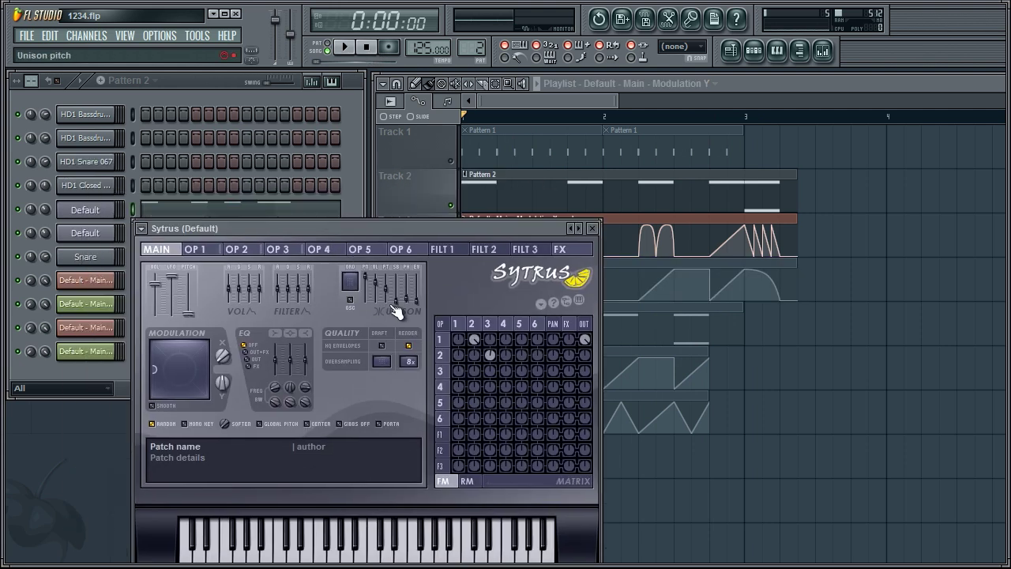
{"action": "left_click", "coordinate": [345, 48]}
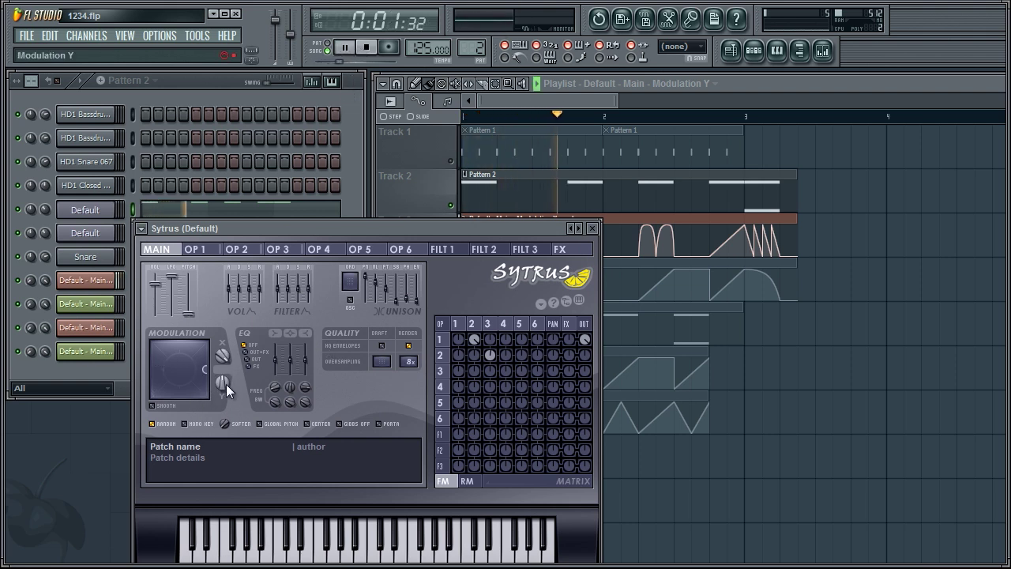
{"action": "key", "text": "space"}
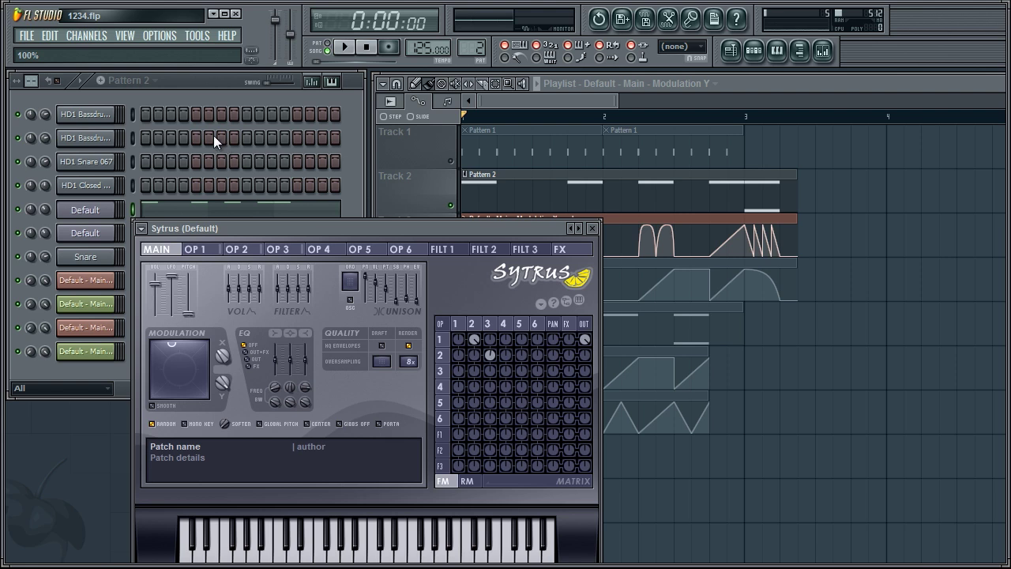
Step: Play the song with only Modulation X automated, then unmute Track 4's Modulation Y envelope and play it with both automations
{"action": "left_click", "coordinate": [345, 48]}
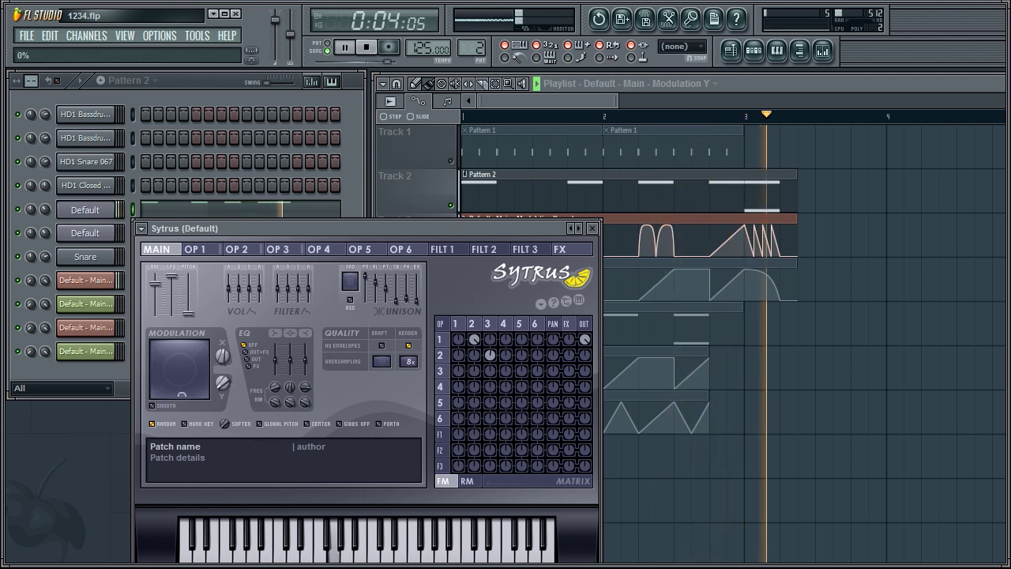
{"action": "key", "text": "space"}
{"action": "left_click_drag", "start_coordinate": [463, 231], "coordinate": [492, 367]}
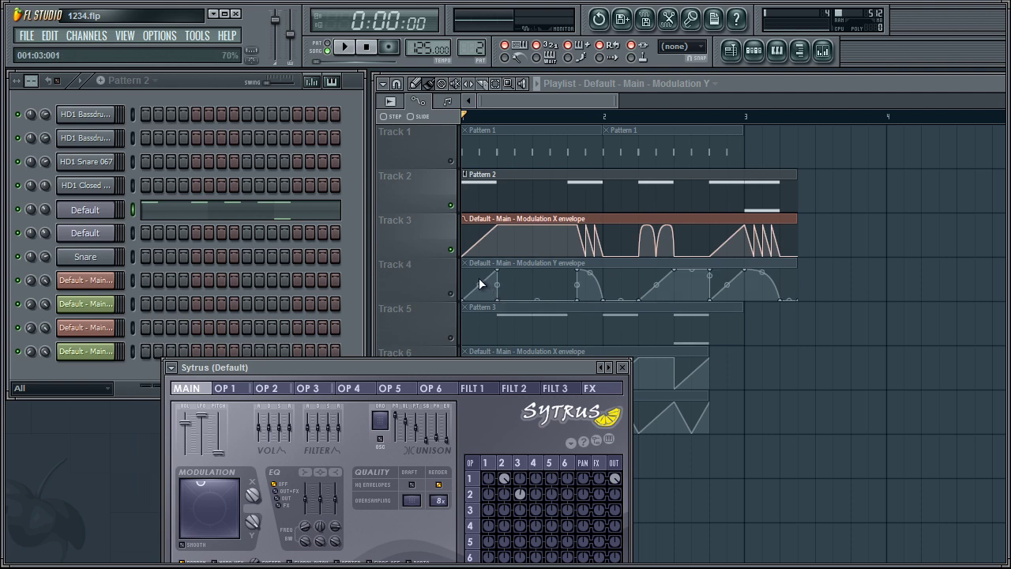
{"action": "left_click", "coordinate": [459, 298]}
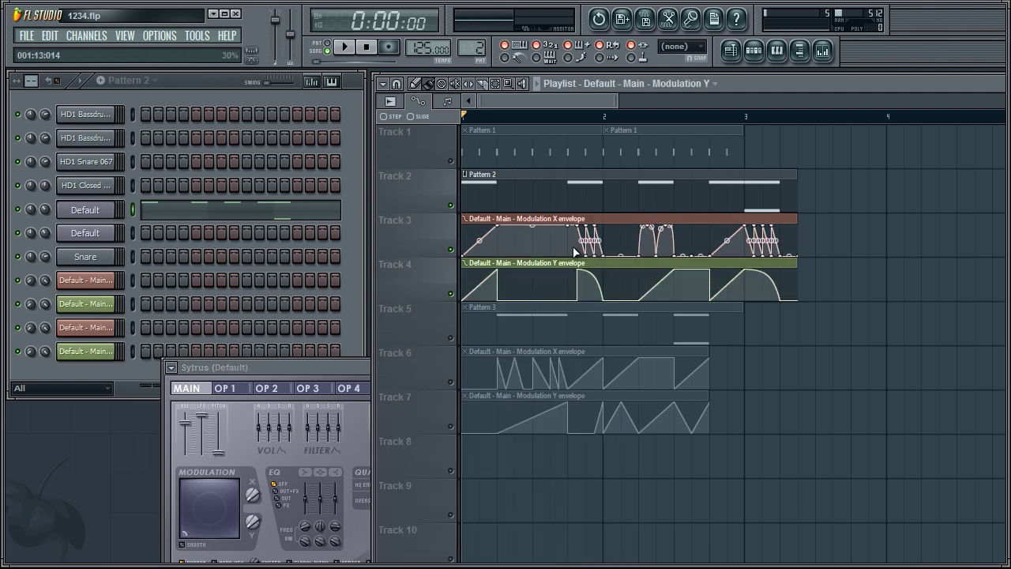
{"action": "left_click_drag", "start_coordinate": [316, 367], "coordinate": [266, 185]}
{"action": "key", "text": "space"}
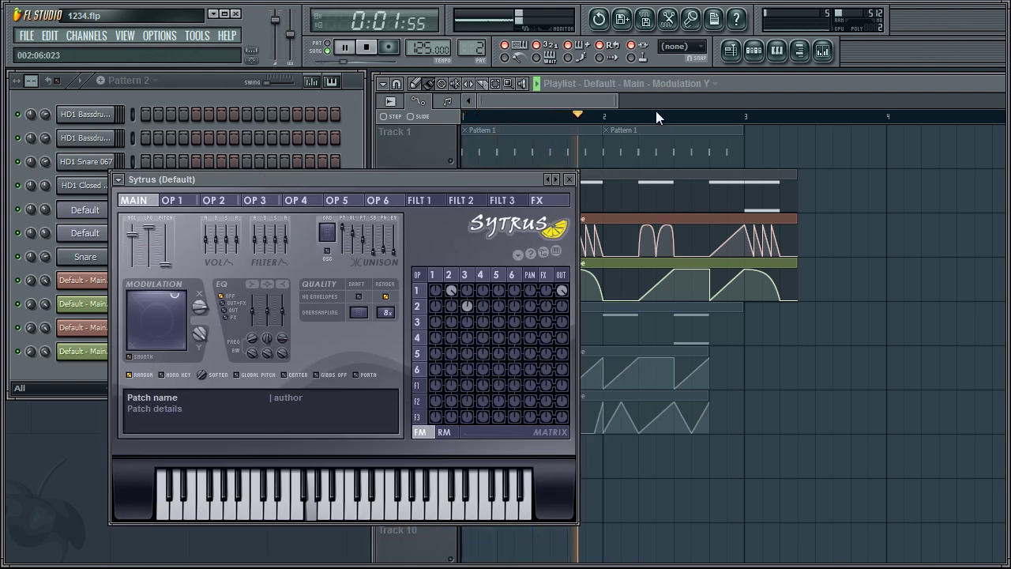
{"action": "left_click", "coordinate": [606, 97]}
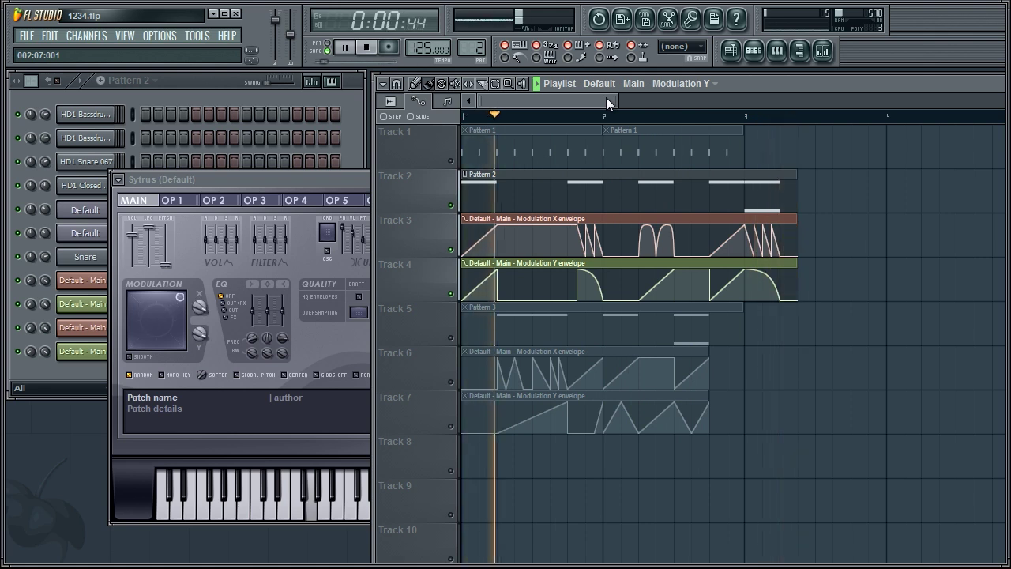
{"action": "left_click", "coordinate": [366, 49]}
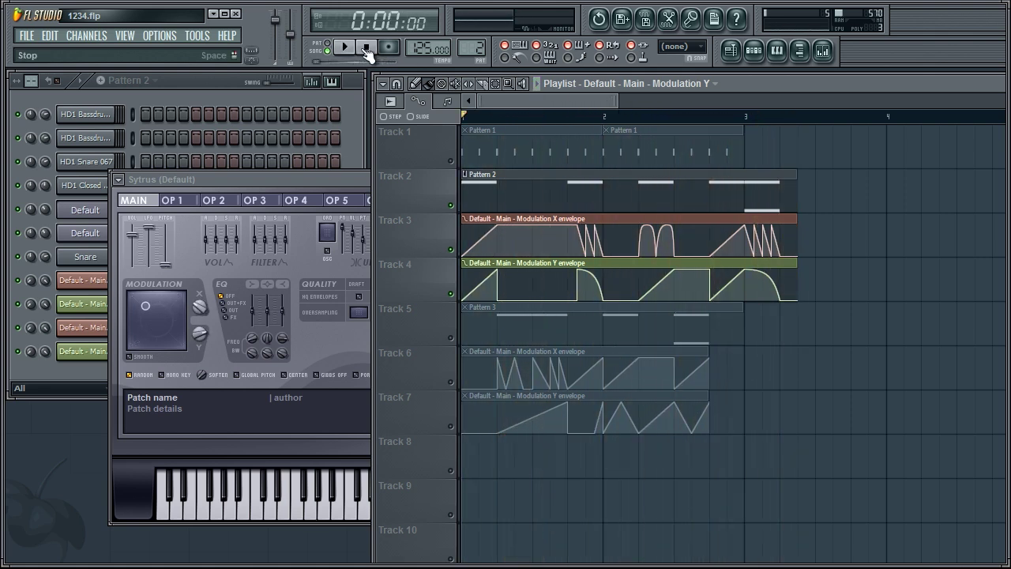
Step: Unmute Tracks 5, 6 and 7, which hold Pattern 3 and its Modulation X and Y envelopes
{"action": "left_click", "coordinate": [451, 338]}
{"action": "left_click", "coordinate": [451, 382]}
{"action": "left_click", "coordinate": [451, 426]}
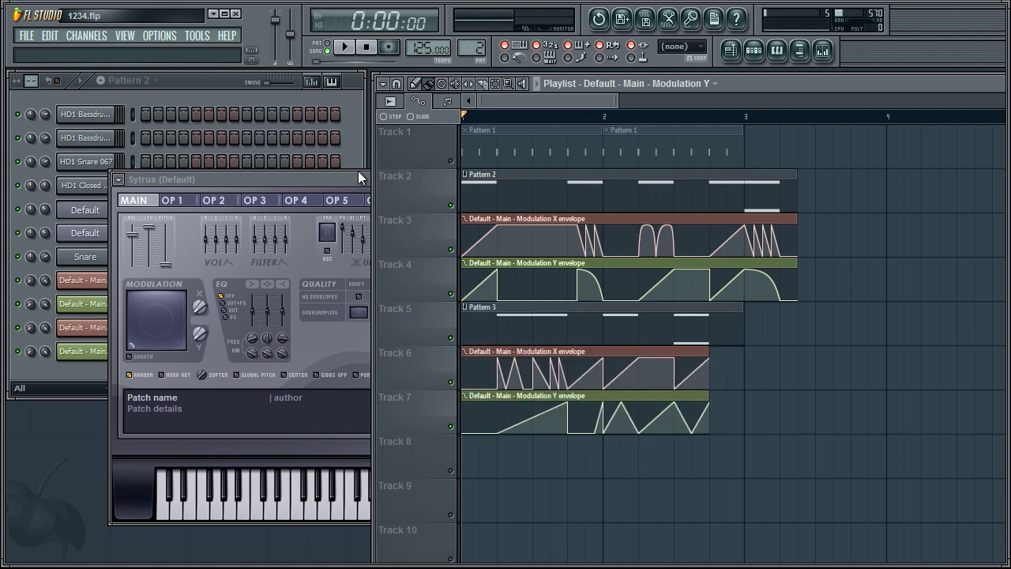
Step: Play Pattern 3 and its envelopes with Tracks 2 to 4 muted, then restore those tracks and stop playback
{"action": "left_click", "coordinate": [360, 175]}
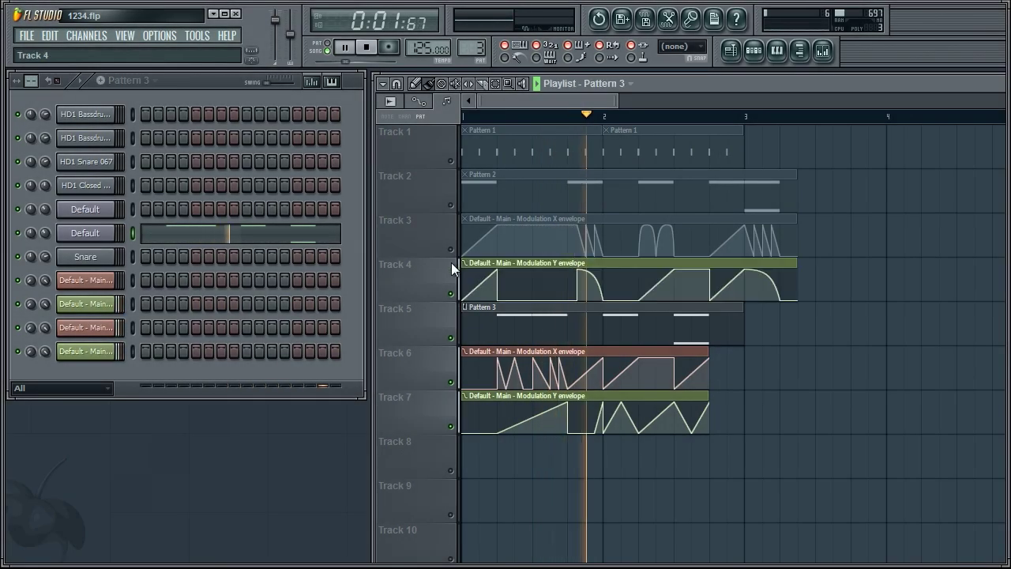
{"action": "left_click", "coordinate": [450, 249]}
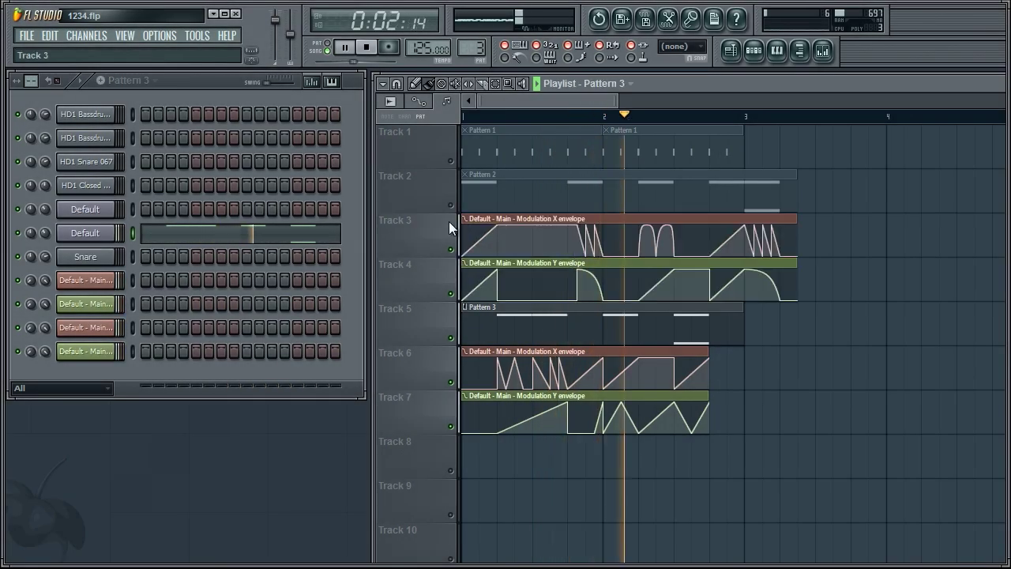
{"action": "left_click", "coordinate": [451, 206]}
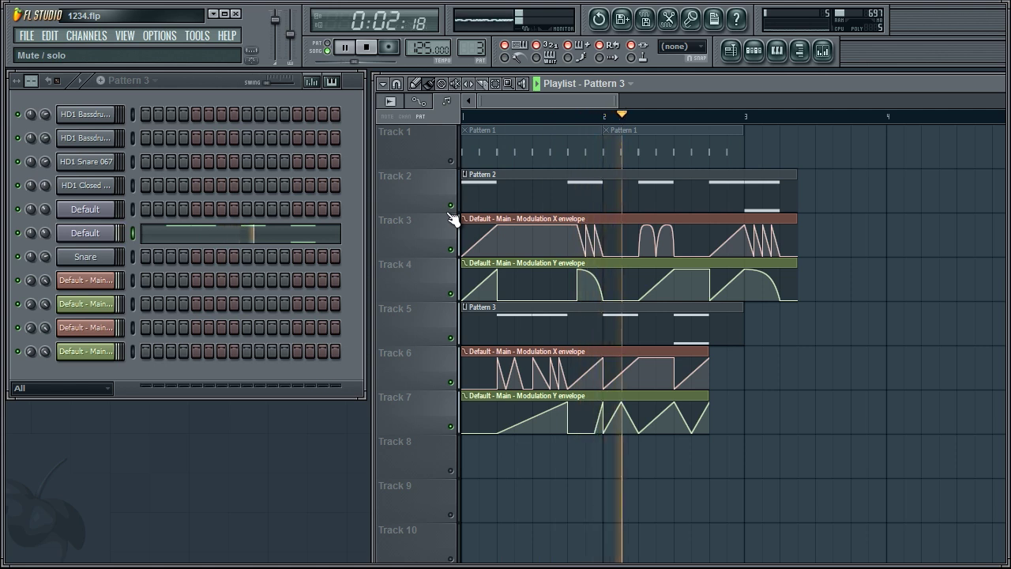
{"action": "key", "text": "space"}
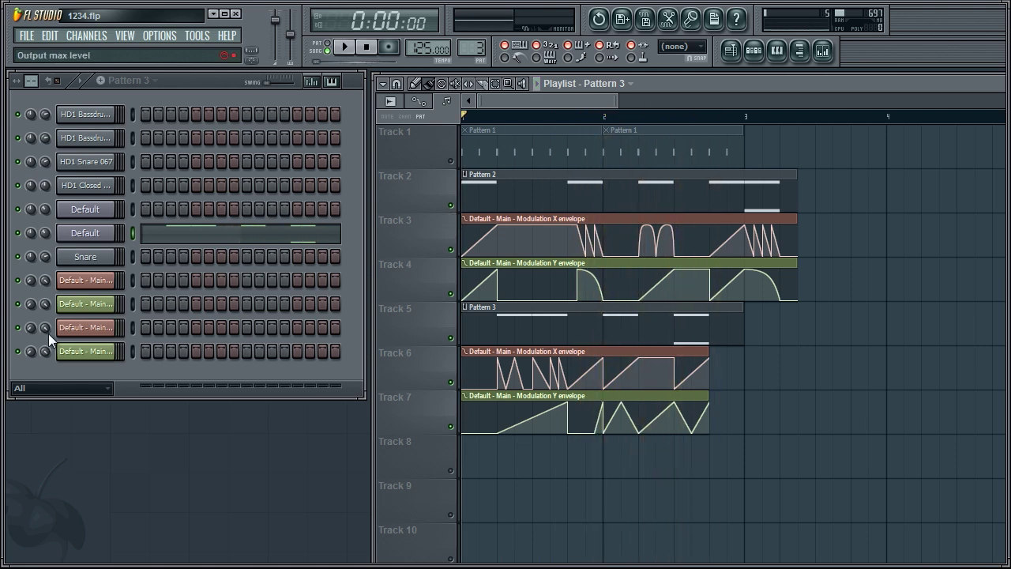
Step: Open the Sytrus instance used by Pattern 3 and examine operator 2's waveform and harmonics
{"action": "left_click", "coordinate": [87, 235]}
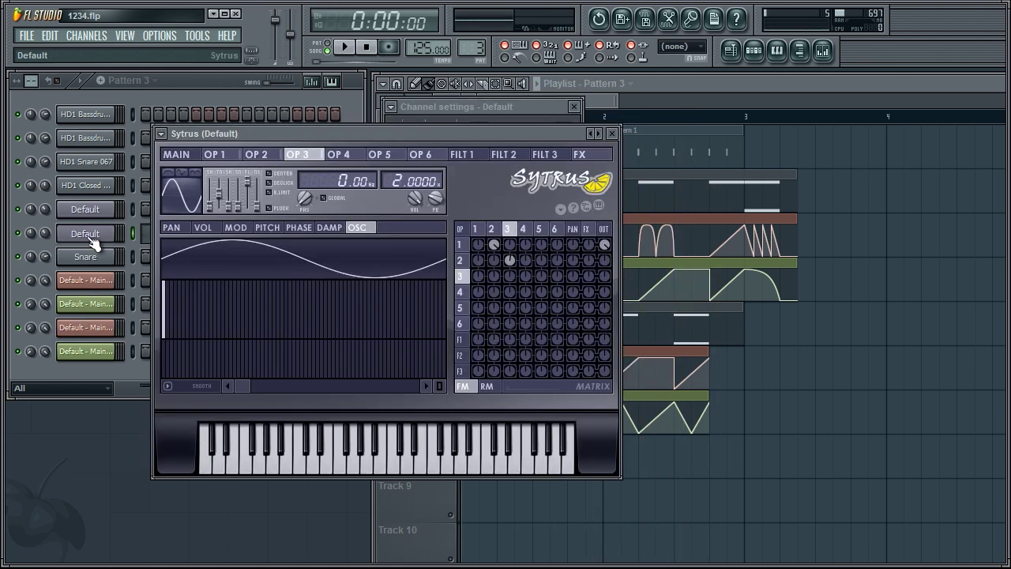
{"action": "left_click", "coordinate": [491, 231]}
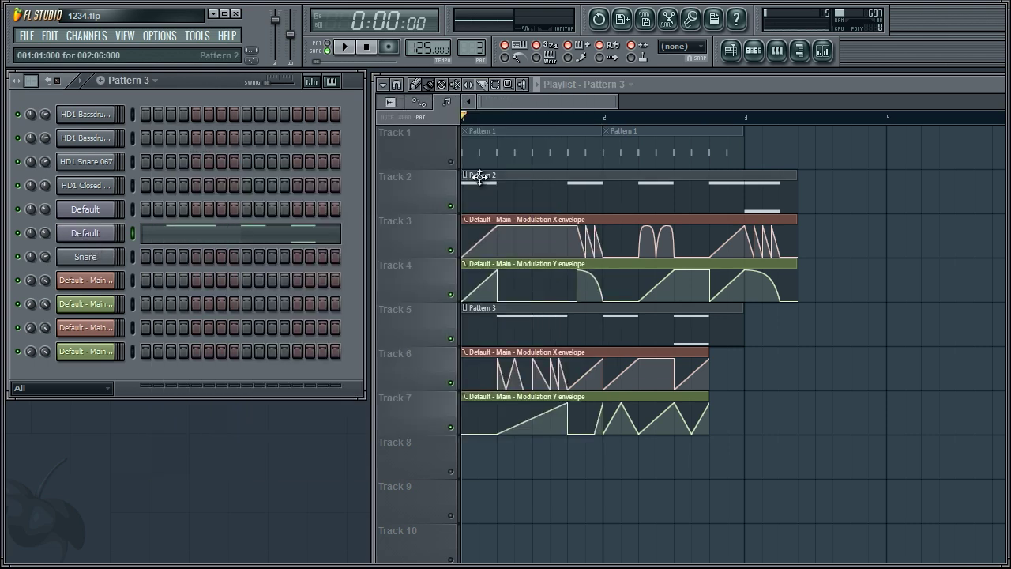
Step: Send operator 1 to the FX output in the Sytrus instance used by Pattern 2 while the song plays
{"action": "double_click", "coordinate": [480, 176]}
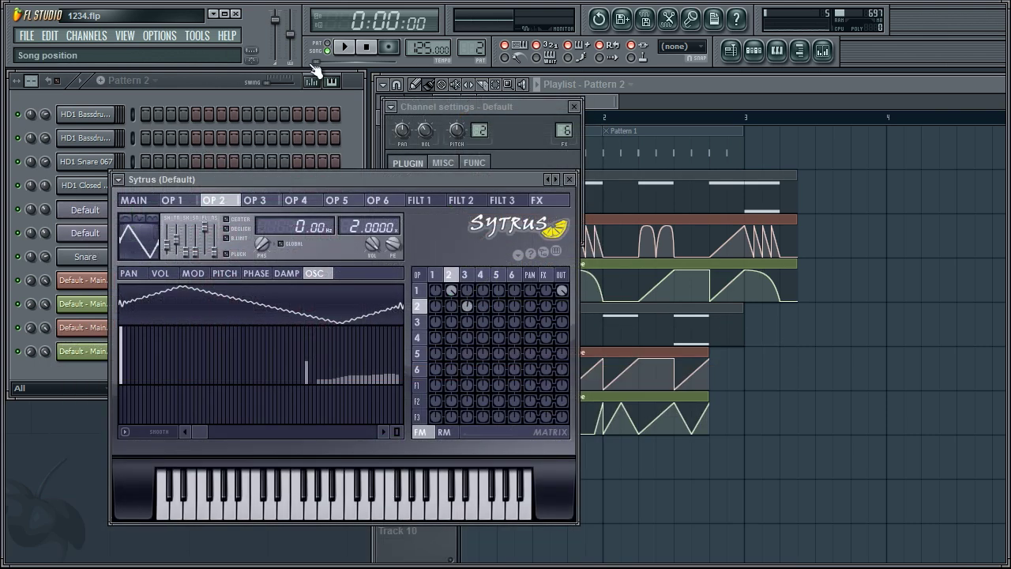
{"action": "left_click", "coordinate": [341, 47]}
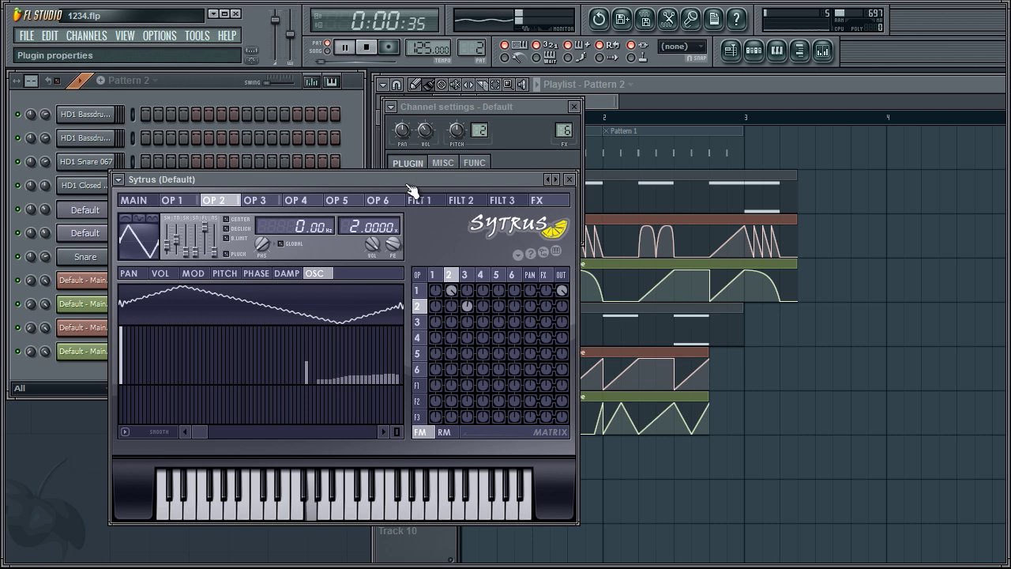
{"action": "left_click", "coordinate": [330, 52]}
{"action": "left_click", "coordinate": [547, 291]}
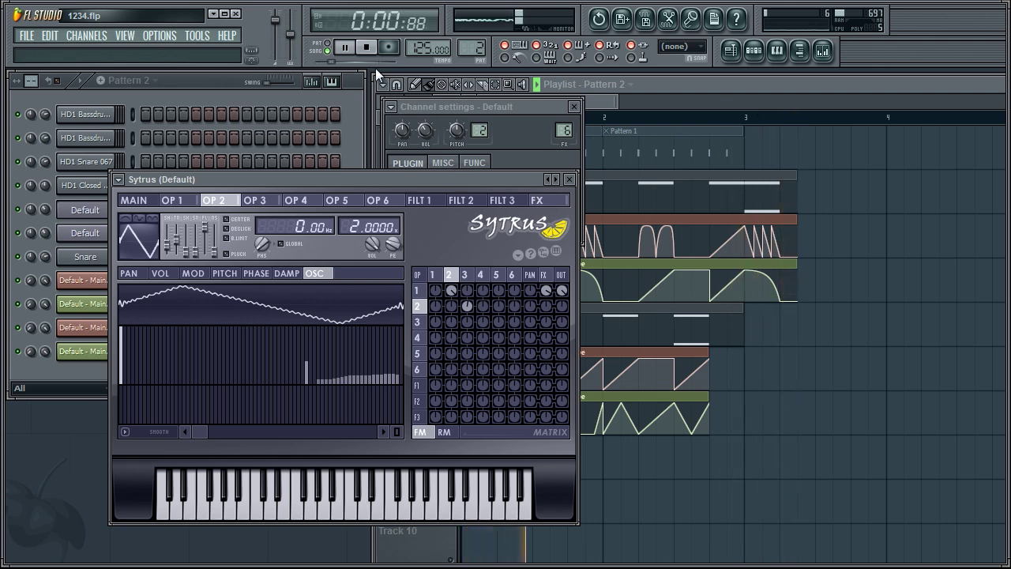
Step: Mute Tracks 5, 6 and 7 so only Pattern 2 and its modulation envelopes play
{"action": "left_click", "coordinate": [609, 101]}
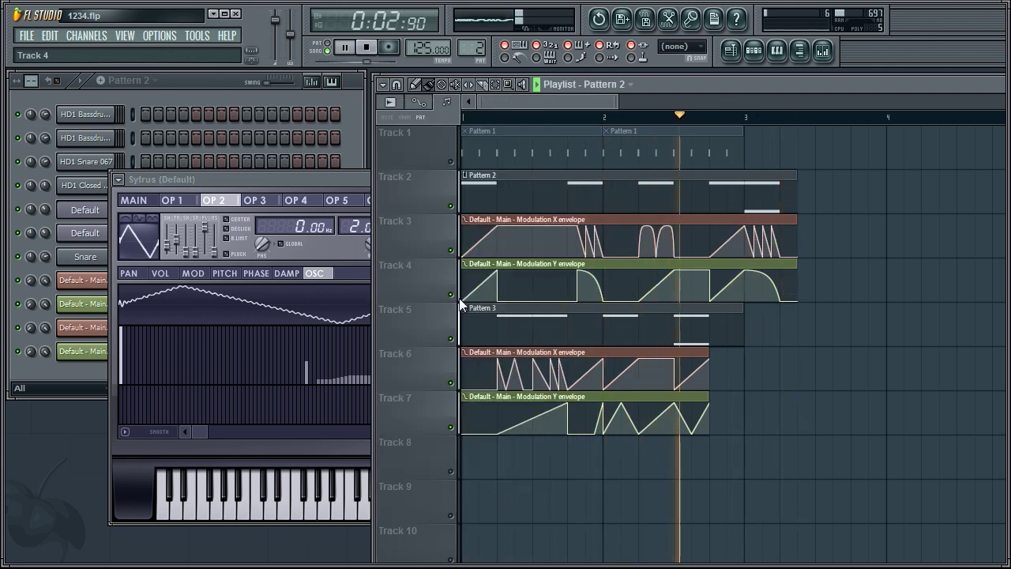
{"action": "left_click", "coordinate": [451, 427]}
{"action": "left_click", "coordinate": [450, 382]}
{"action": "left_click", "coordinate": [451, 338]}
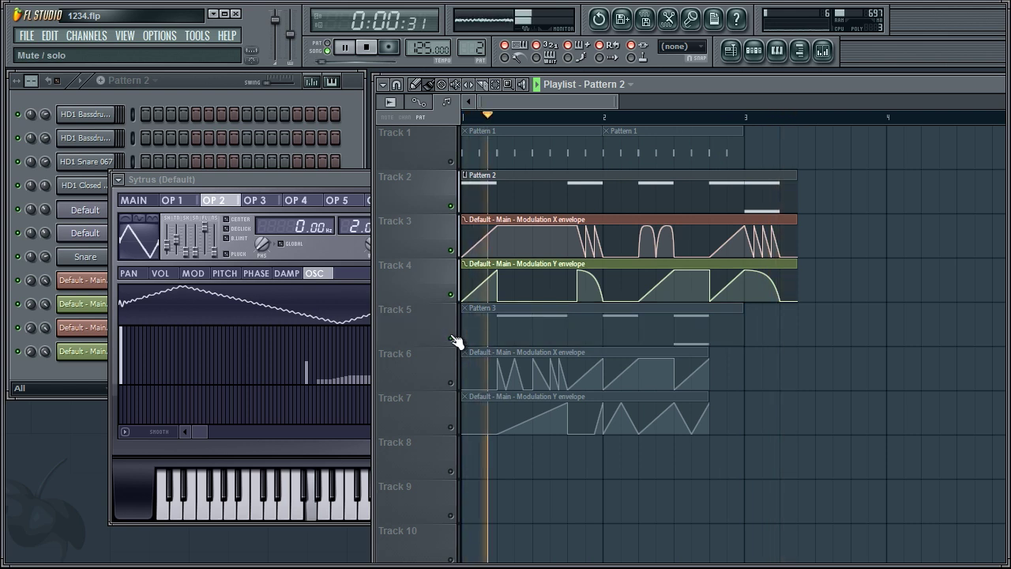
Step: Try a Unison order of 3 on Pattern 2's Sytrus and adjust the unison pitch during playback
{"action": "left_click_drag", "start_coordinate": [335, 182], "coordinate": [365, 188]}
{"action": "key", "text": "space"}
{"action": "left_click", "coordinate": [178, 208]}
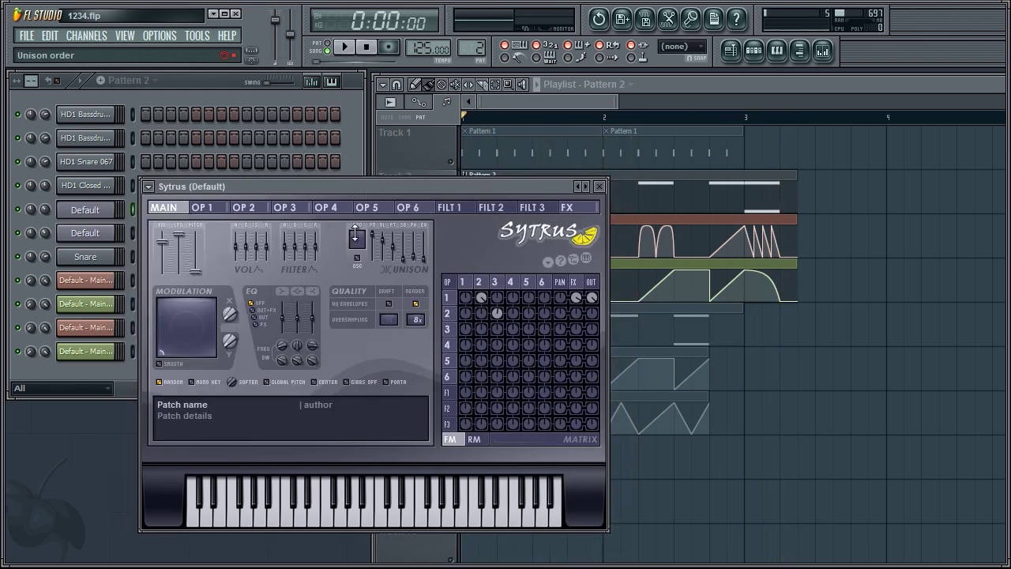
{"action": "left_click", "coordinate": [345, 49]}
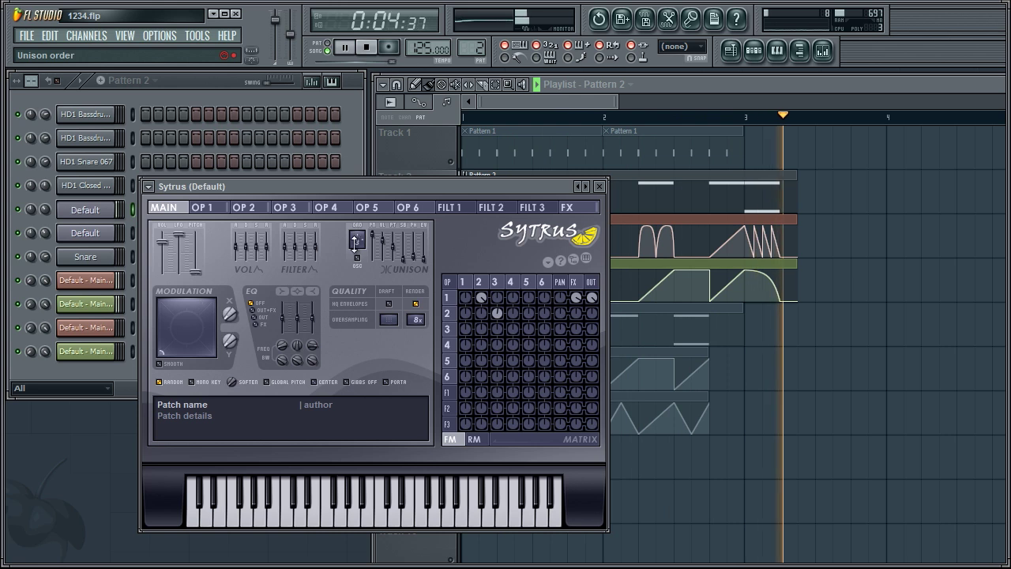
{"action": "left_click_drag", "start_coordinate": [392, 250], "coordinate": [391, 219]}
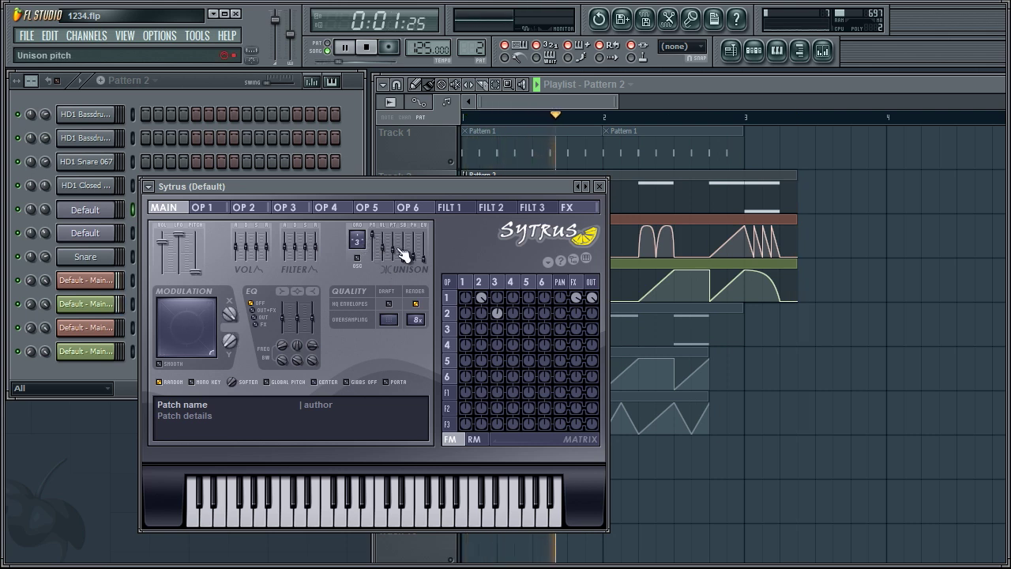
{"action": "left_click", "coordinate": [366, 49]}
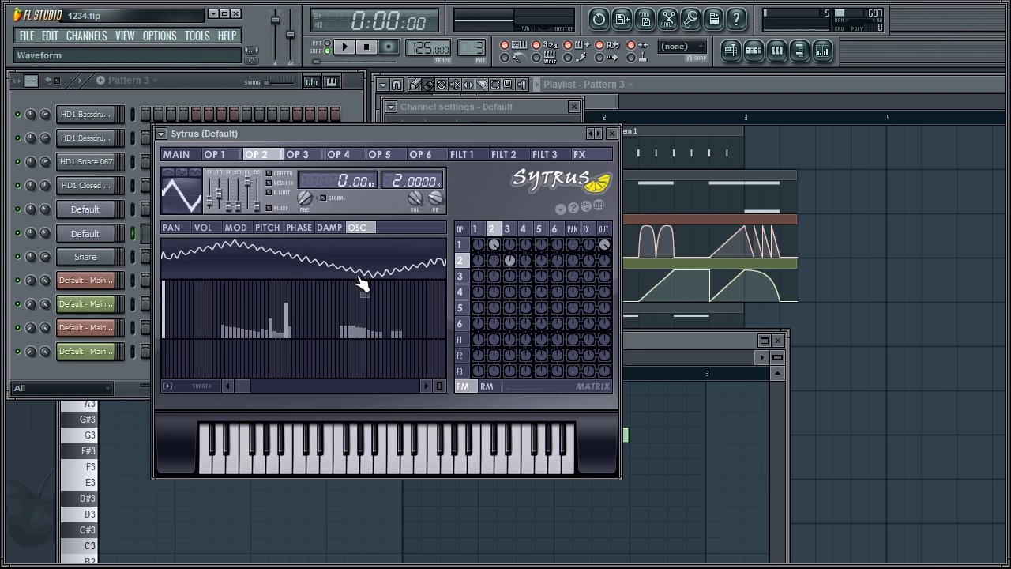
Step: In Pattern 3's Sytrus, make operator 2 modulate operator 6, send operator 6 to the output, and give it a rising Modulation X ramp
{"action": "left_click", "coordinate": [478, 229]}
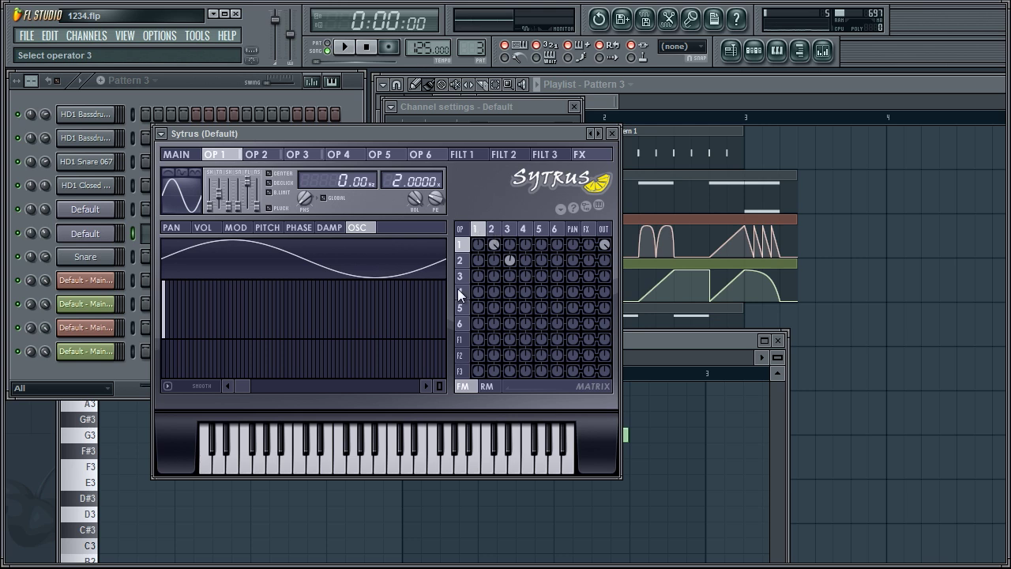
{"action": "left_click", "coordinate": [459, 324]}
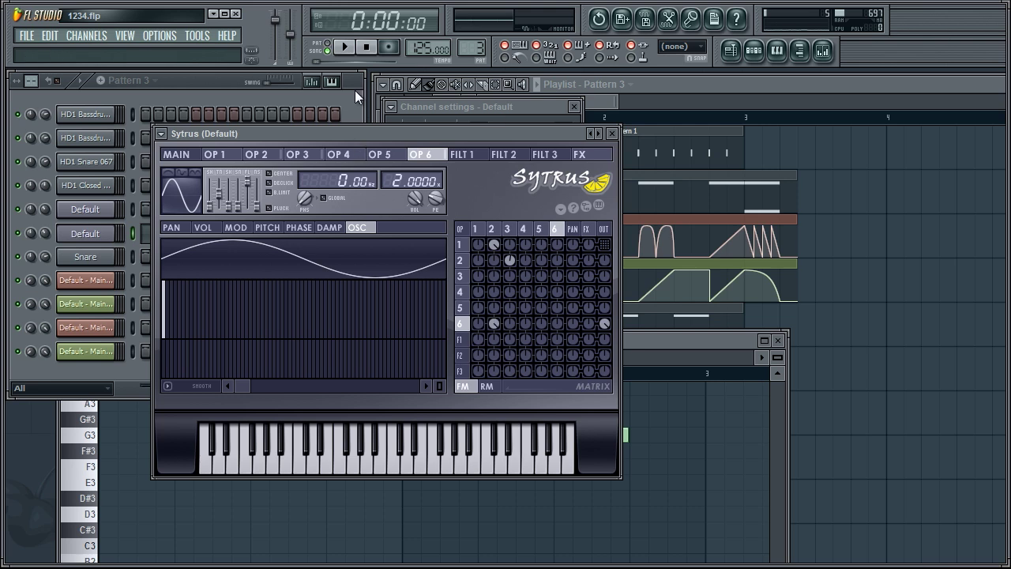
{"action": "left_click", "coordinate": [475, 227]}
{"action": "left_click", "coordinate": [235, 229]}
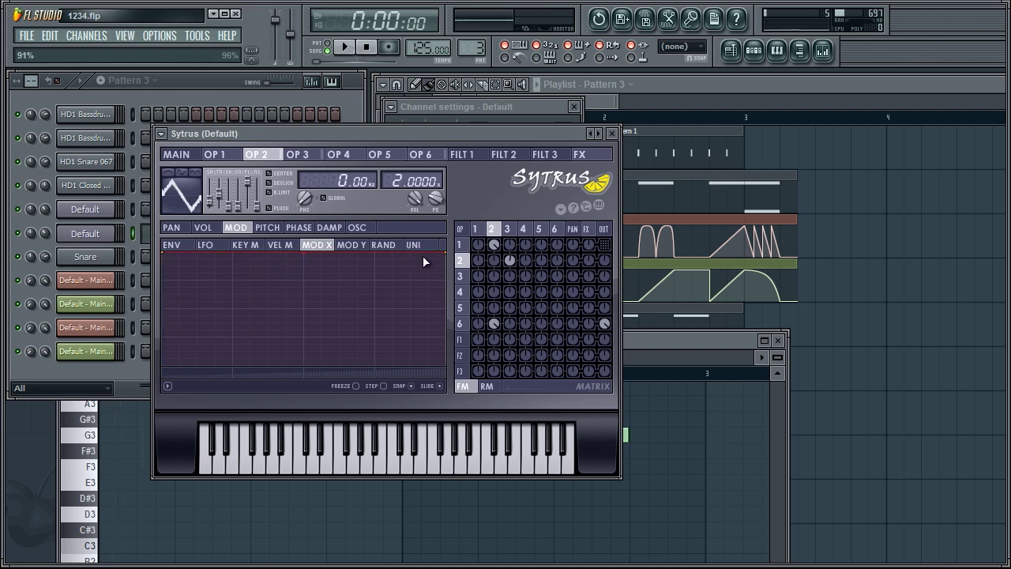
{"action": "left_click", "coordinate": [478, 229]}
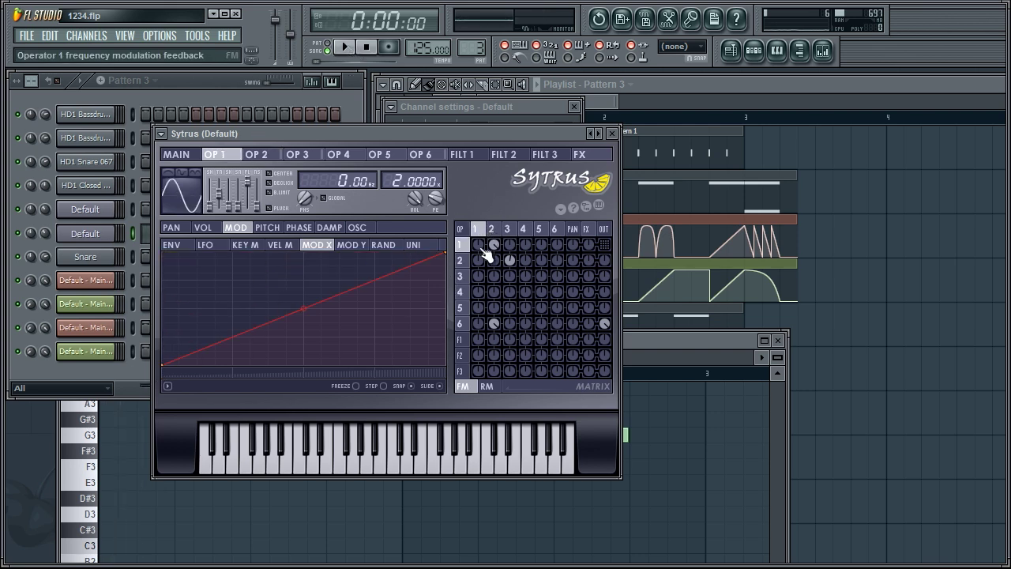
{"action": "left_click", "coordinate": [461, 324]}
{"action": "left_click", "coordinate": [171, 255]}
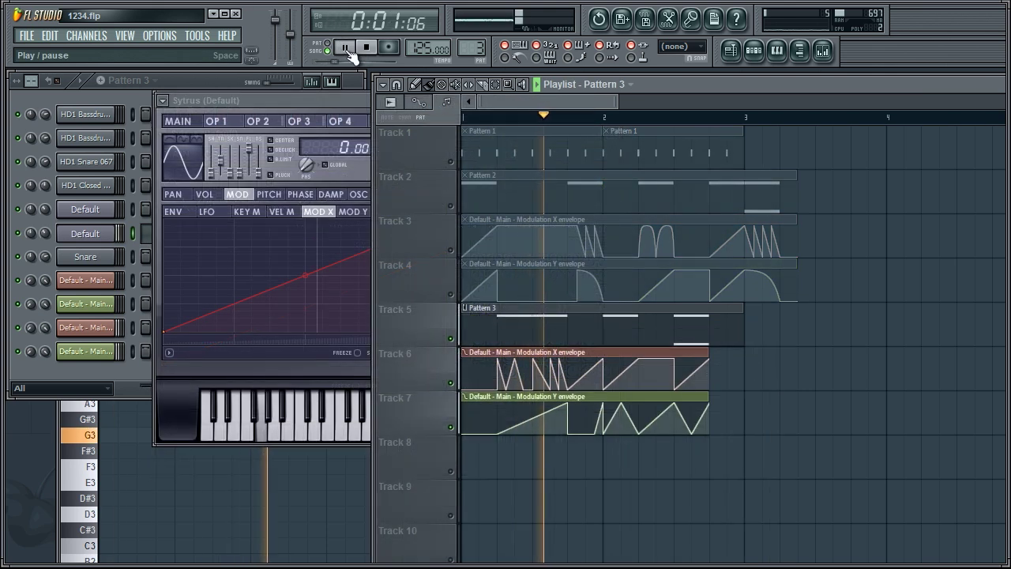
Step: Play Pattern 3's bass with operator 6 as the only output to hear its sound separately from operator 1
{"action": "left_click", "coordinate": [346, 108]}
{"action": "left_click", "coordinate": [367, 49]}
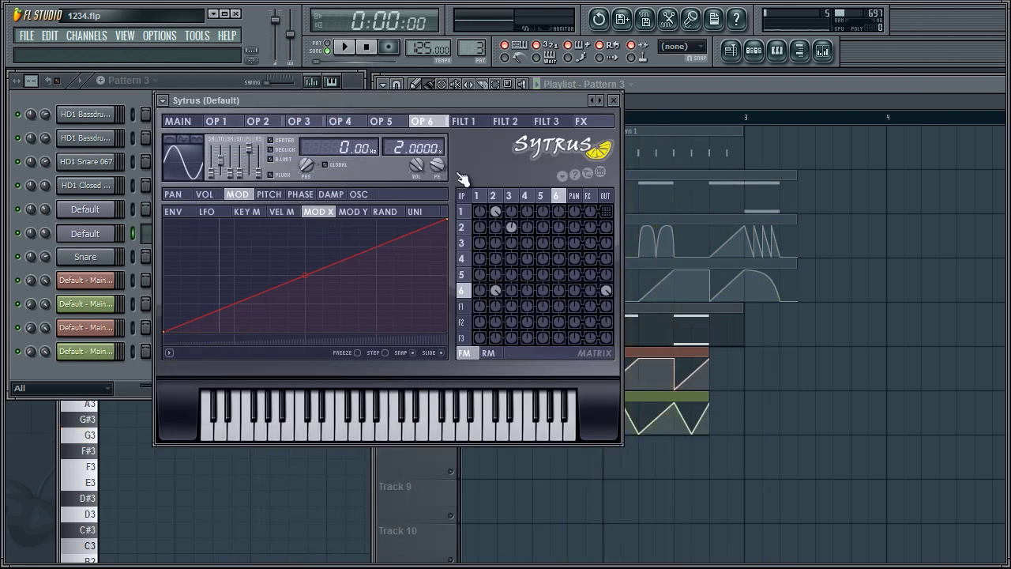
{"action": "left_click", "coordinate": [346, 48]}
{"action": "left_click", "coordinate": [366, 47]}
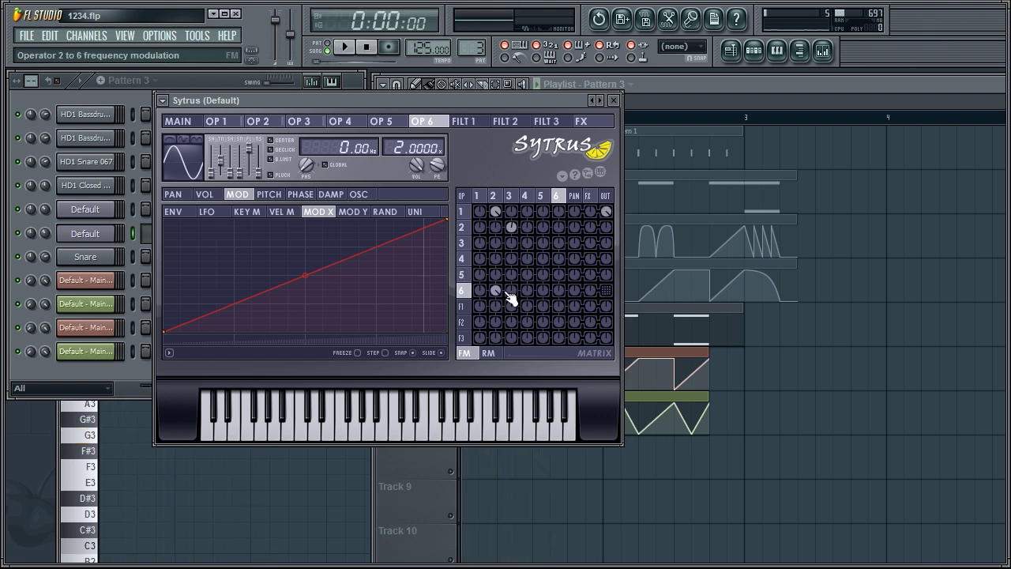
Step: Pan operators 1 and 6 to opposite sides with both outputs enabled, and play the resulting stereo bass
{"action": "left_click", "coordinate": [495, 199]}
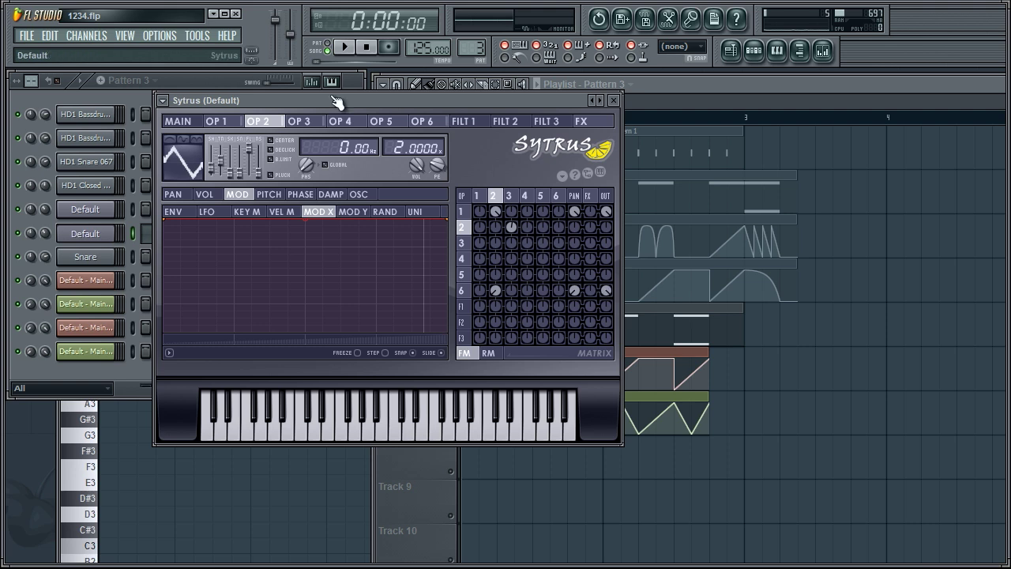
{"action": "left_click", "coordinate": [342, 48]}
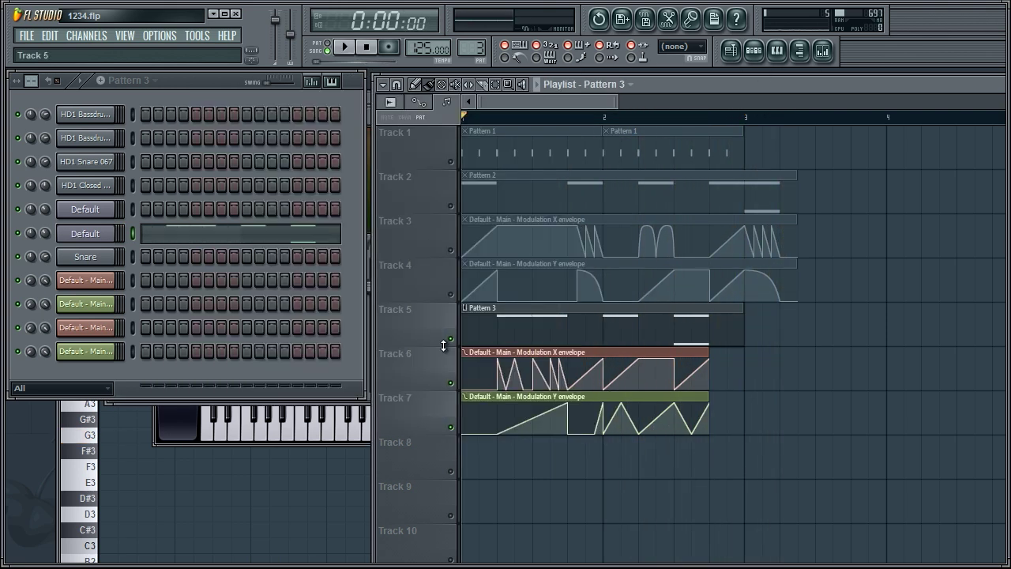
Step: Unmute all playlist tracks and set the volume of Pattern 2's bass channel to 50% while the song plays
{"action": "left_click", "coordinate": [452, 341]}
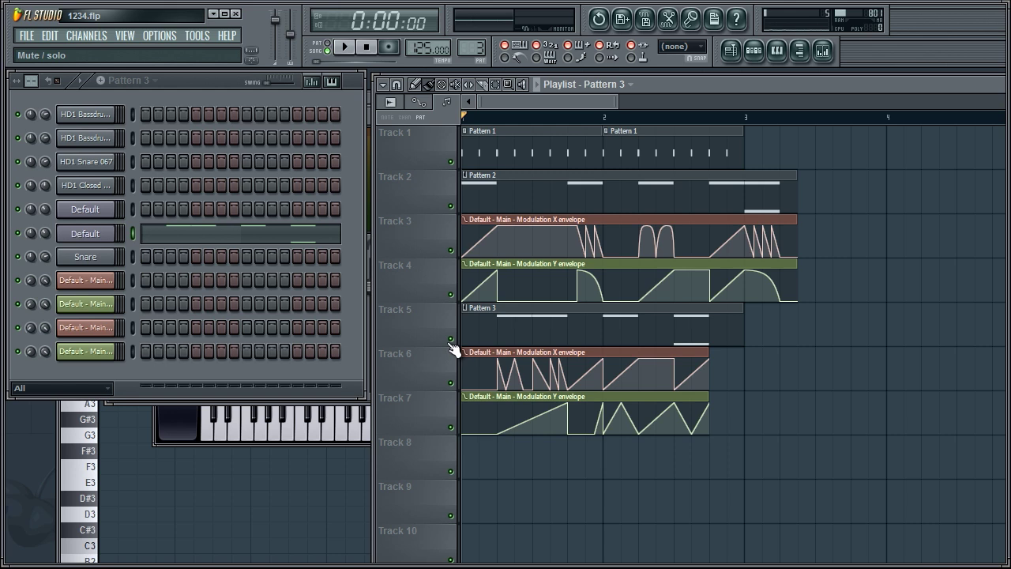
{"action": "left_click", "coordinate": [347, 47]}
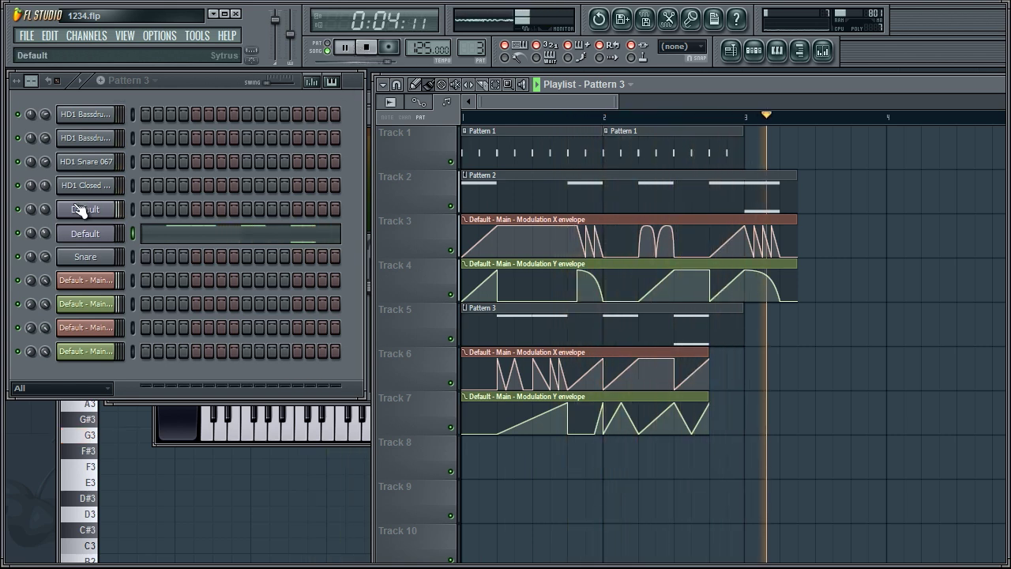
{"action": "left_click", "coordinate": [102, 212]}
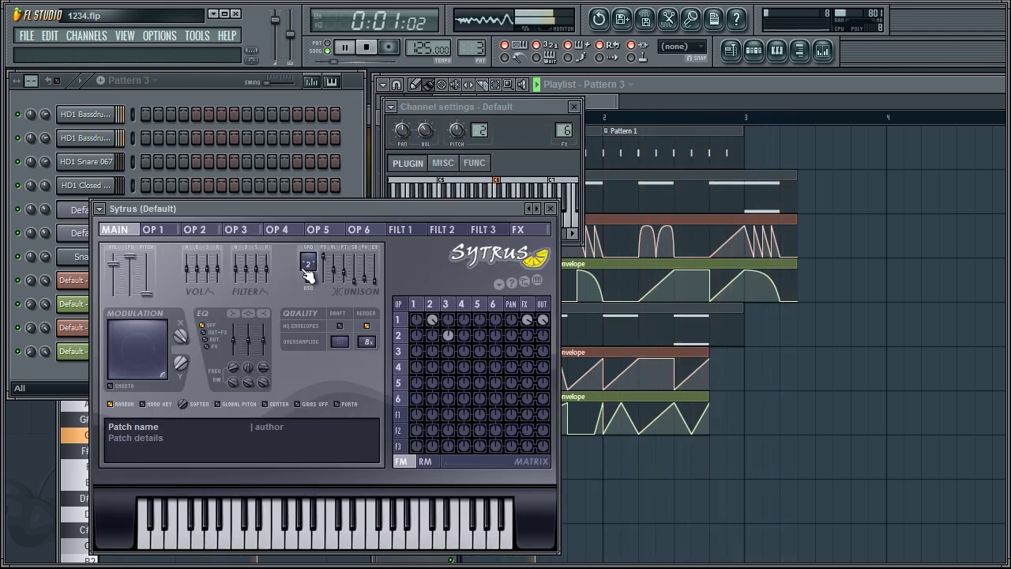
{"action": "left_click_drag", "start_coordinate": [45, 210], "coordinate": [45, 188]}
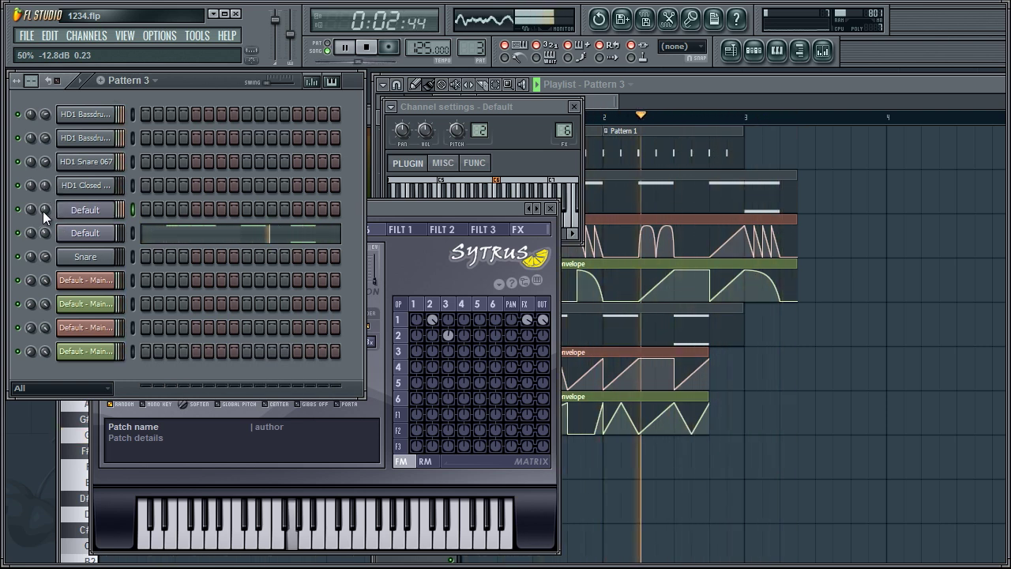
Step: Turn off unison on Pattern 2's Sytrus during playback and stop the song
{"action": "left_click", "coordinate": [435, 211]}
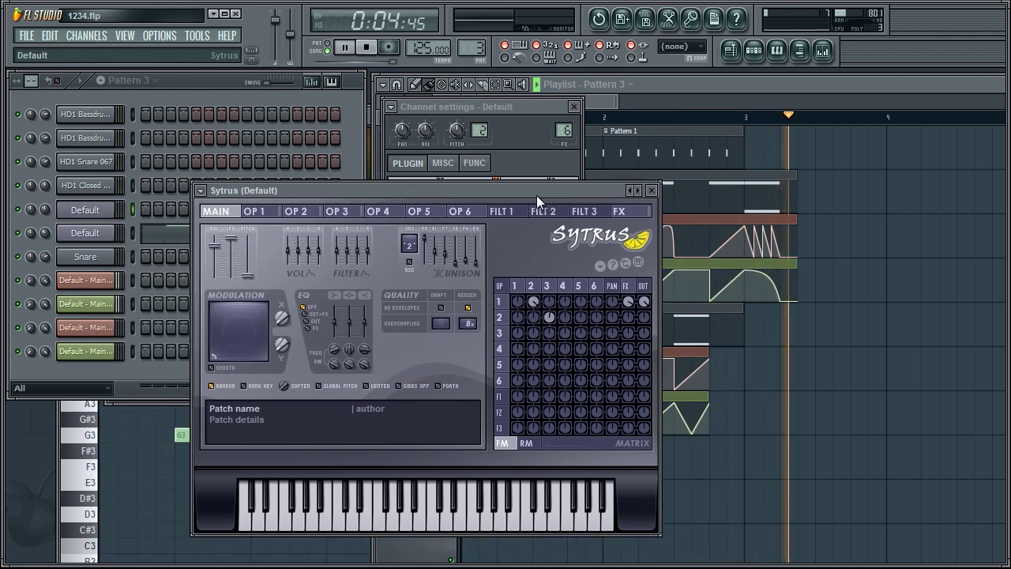
{"action": "left_click_drag", "start_coordinate": [408, 242], "coordinate": [406, 256]}
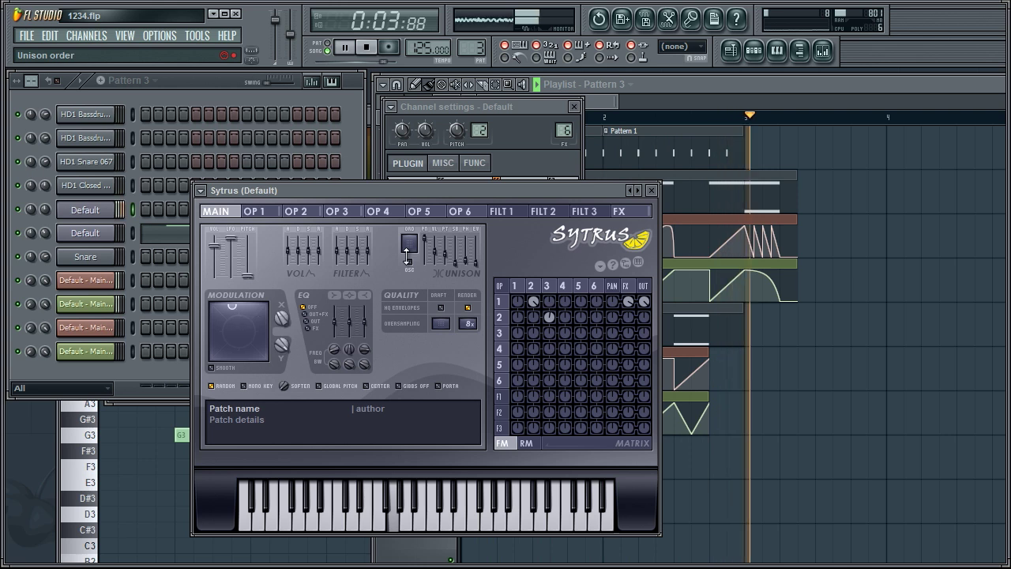
{"action": "left_click", "coordinate": [369, 50]}
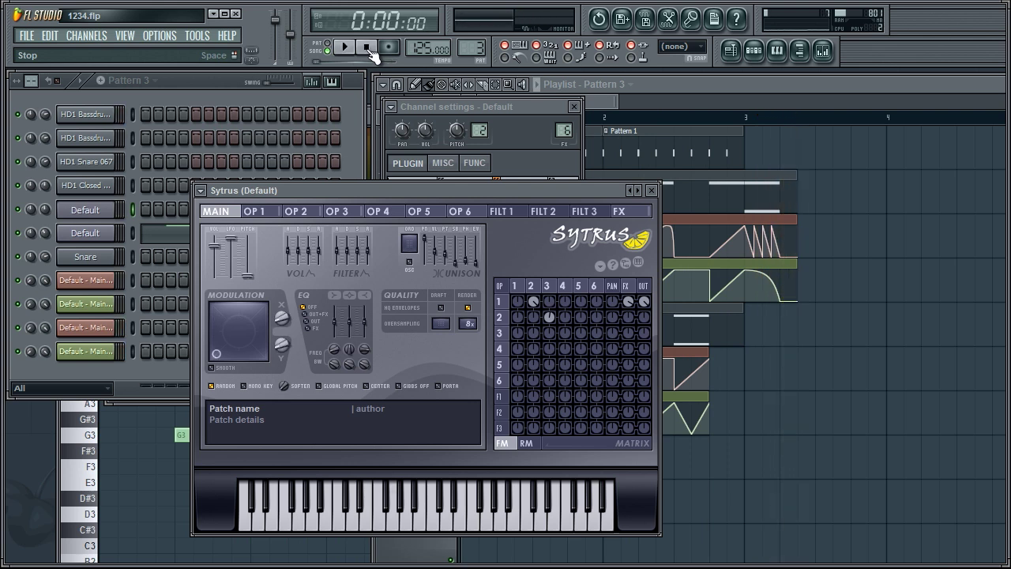